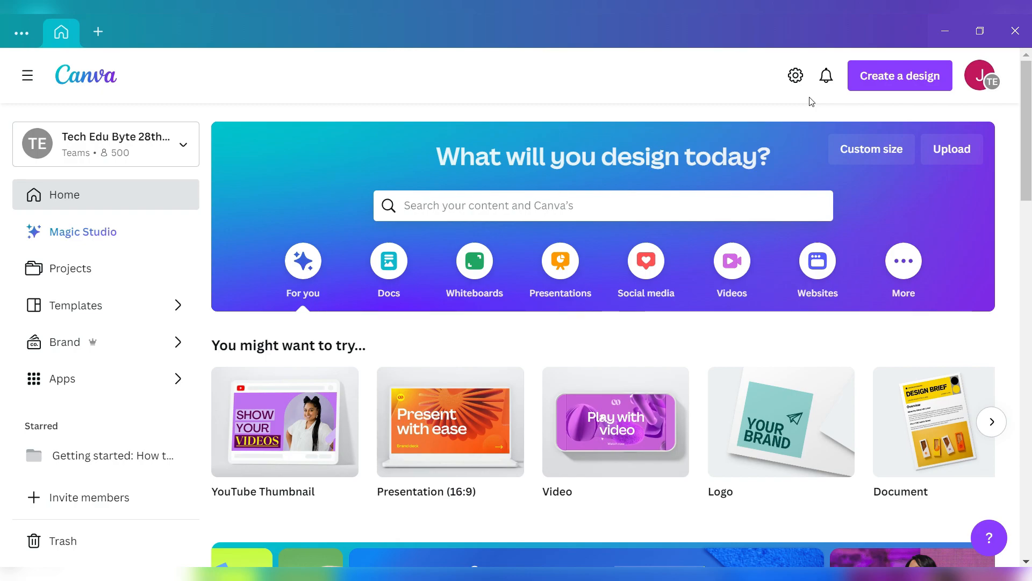
Create a new custom-size design measuring 90 × 90 px
click(886, 81)
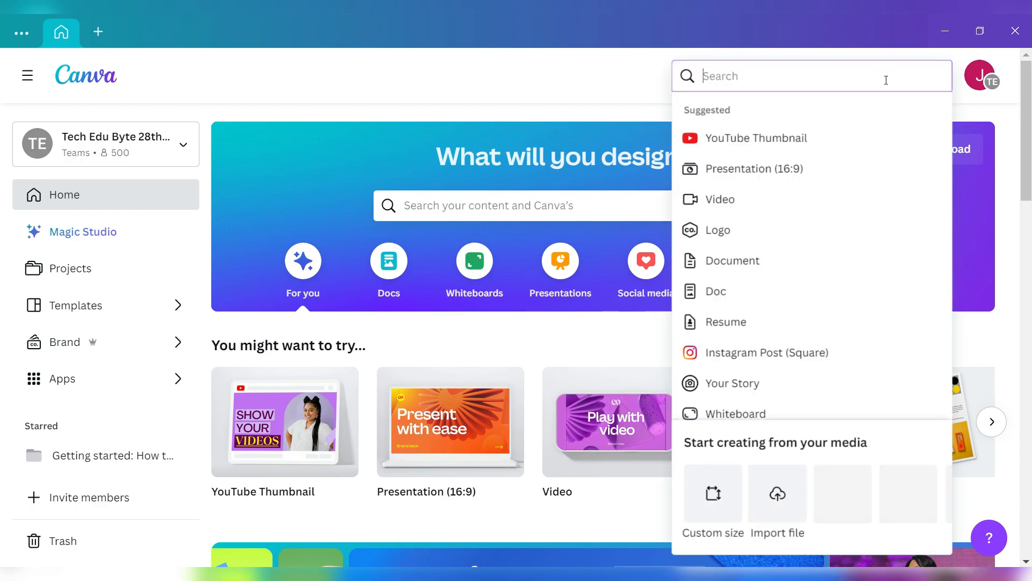
click(723, 498)
text(90)
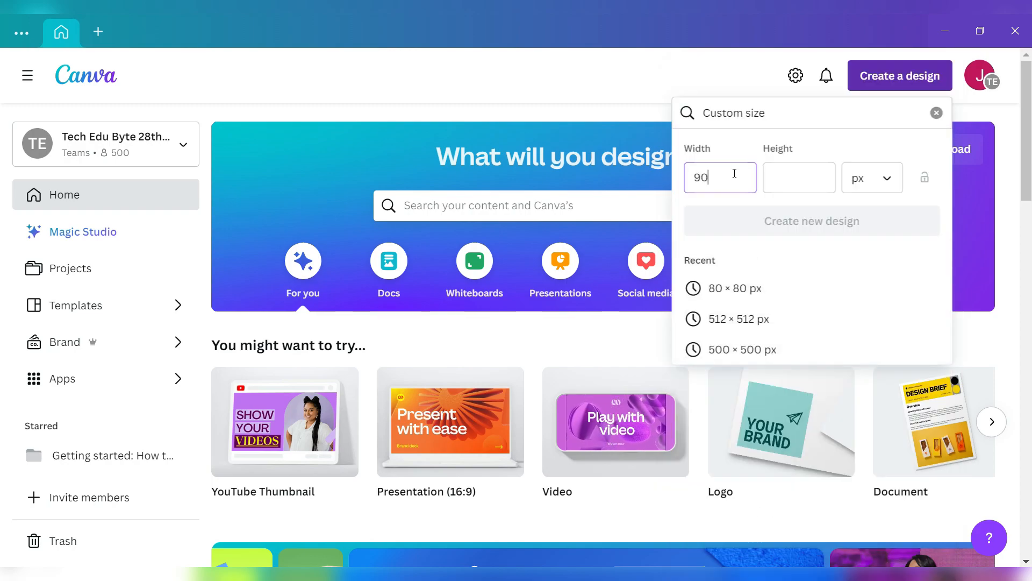
click(772, 177)
text(90)
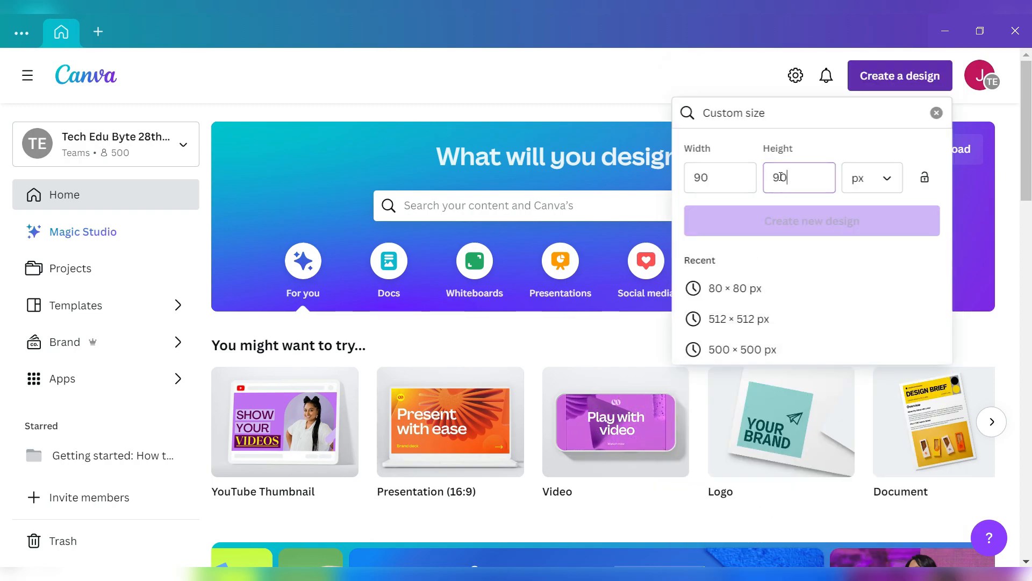
click(783, 223)
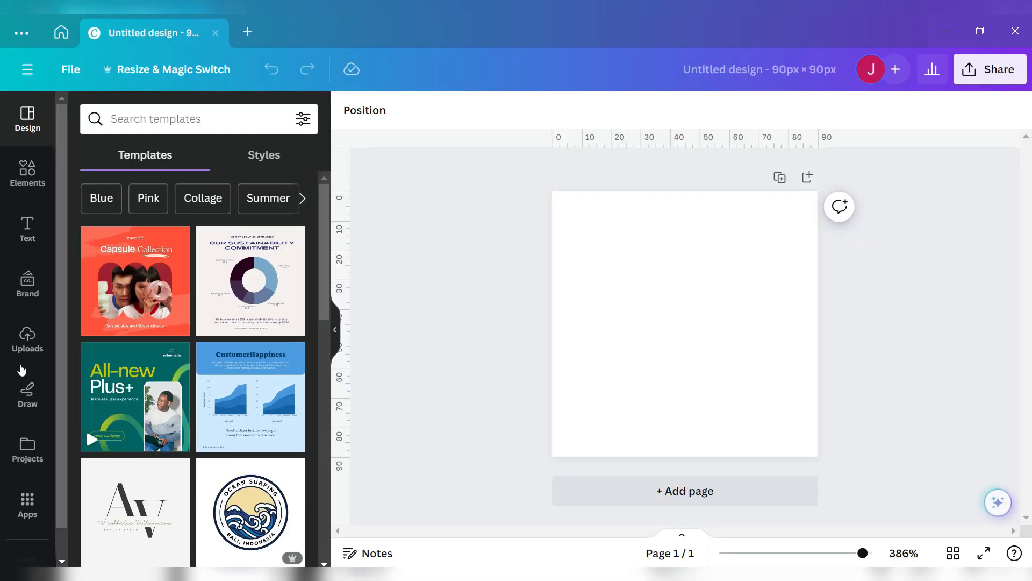
Upload the image BG.png from the Visual folder to the design's uploads
click(20, 349)
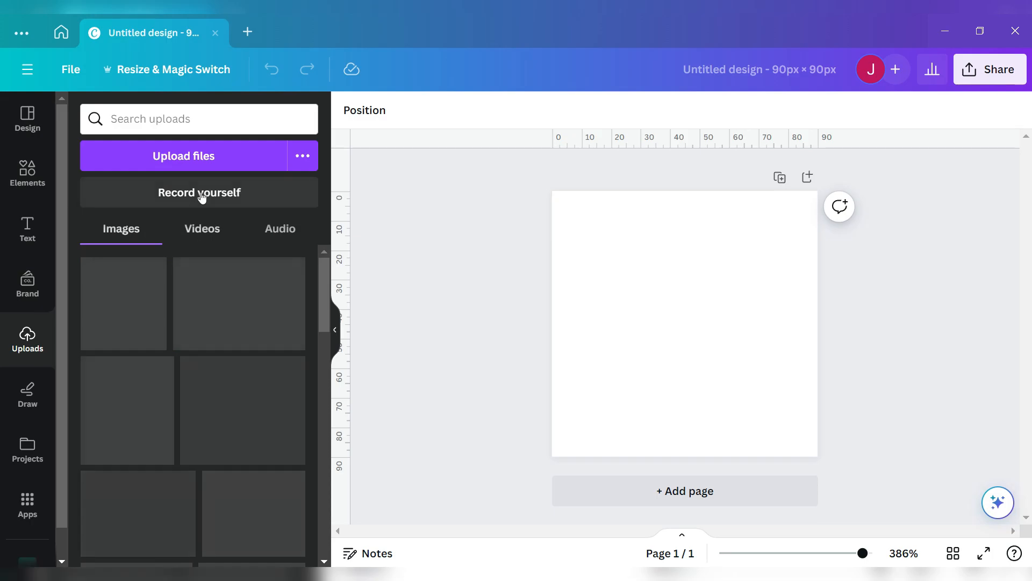
click(194, 161)
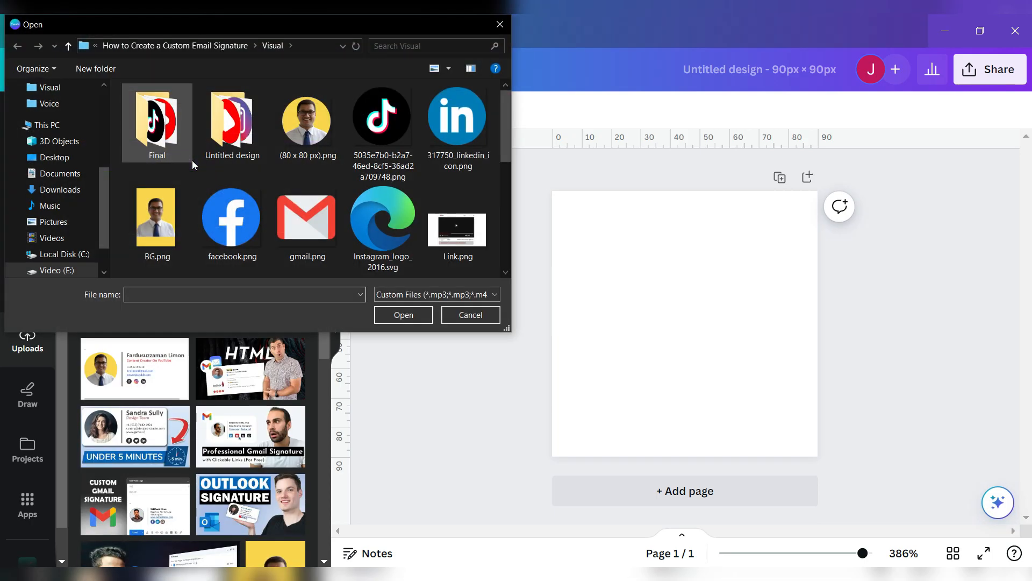
click(189, 250)
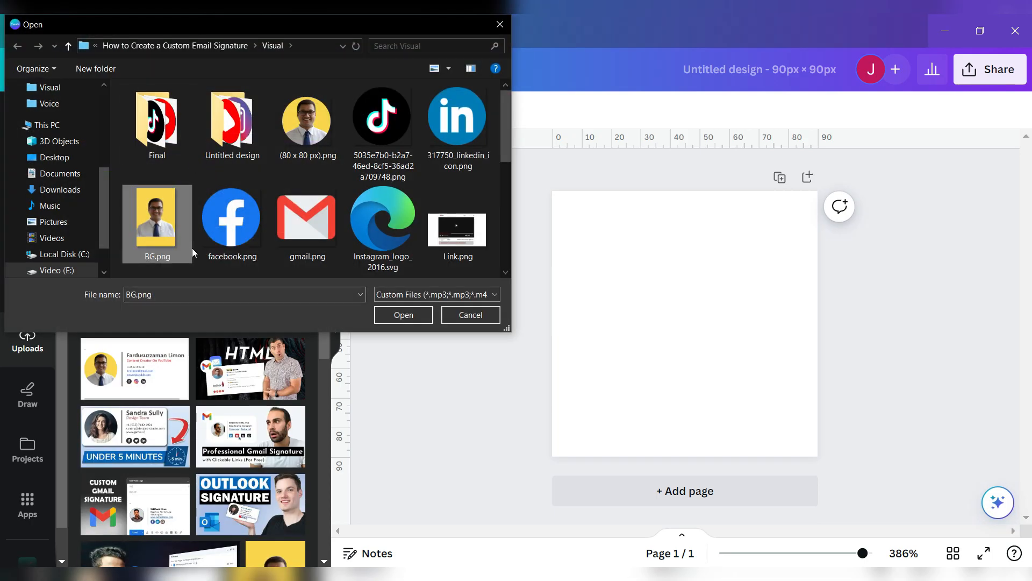
click(412, 314)
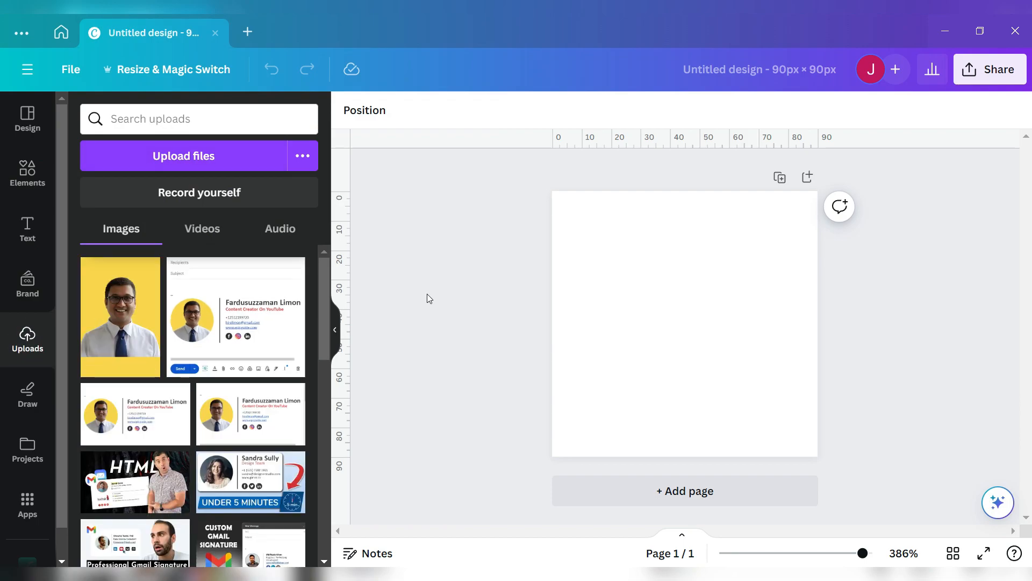
Search the elements for "frame", add the circular frame and enlarge it to fill the whole page
click(6, 182)
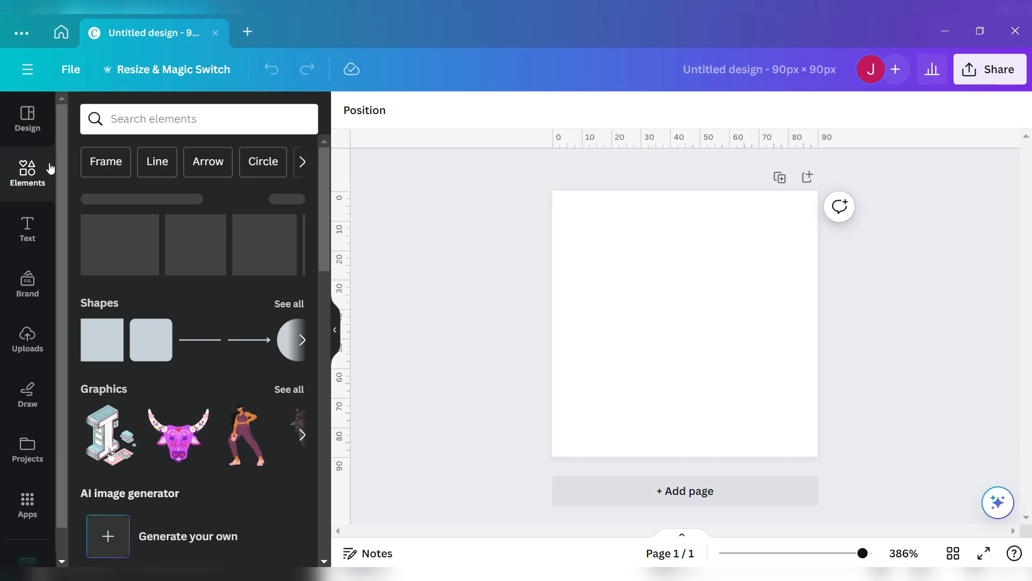
click(147, 121)
text(frame)
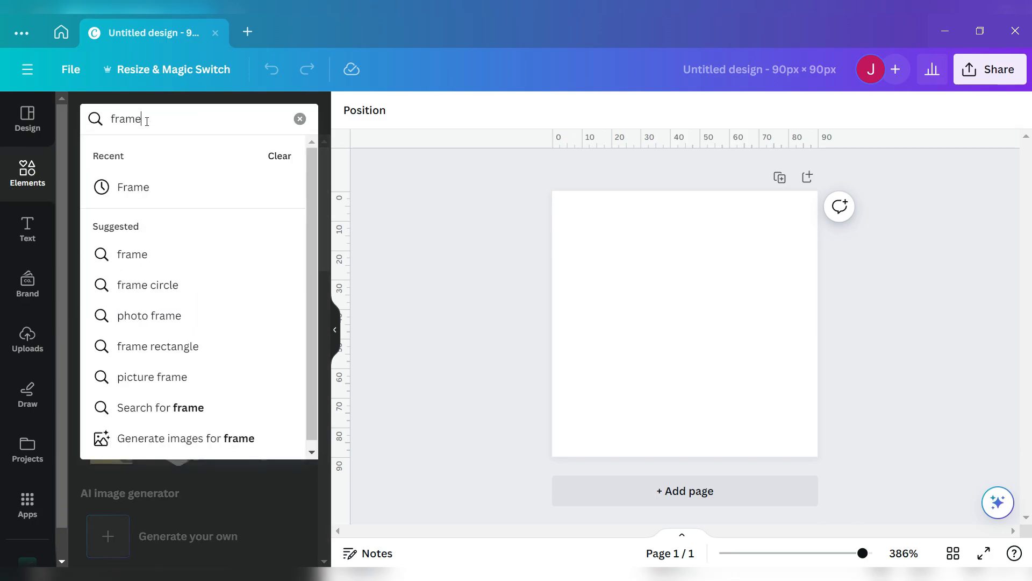
key(Return)
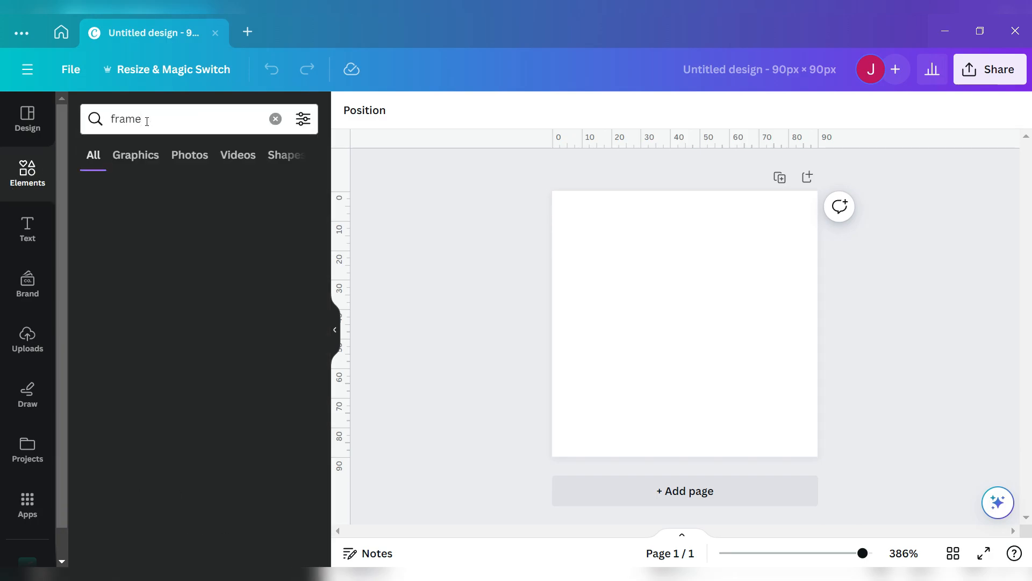
click(241, 268)
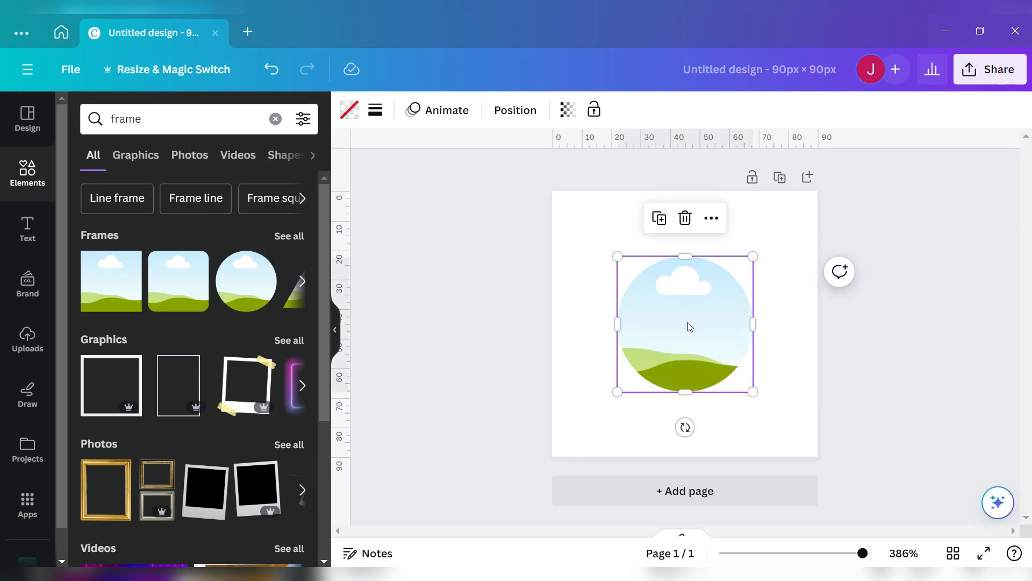
drag(693, 332, 629, 266)
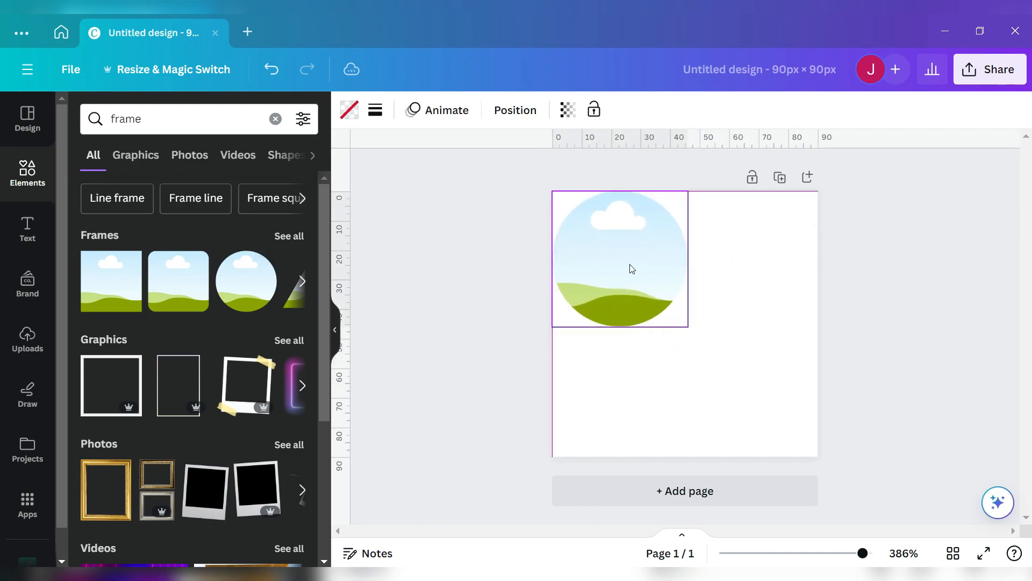
drag(687, 326, 817, 467)
click(837, 438)
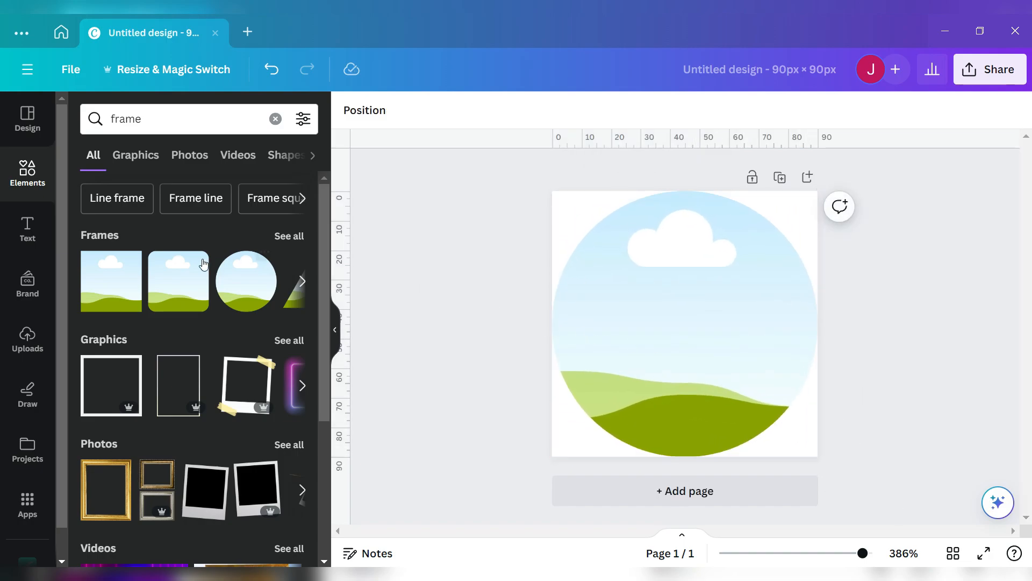
Fill the circular frame with the uploaded portrait and shift the photo slightly down within its crop
click(18, 337)
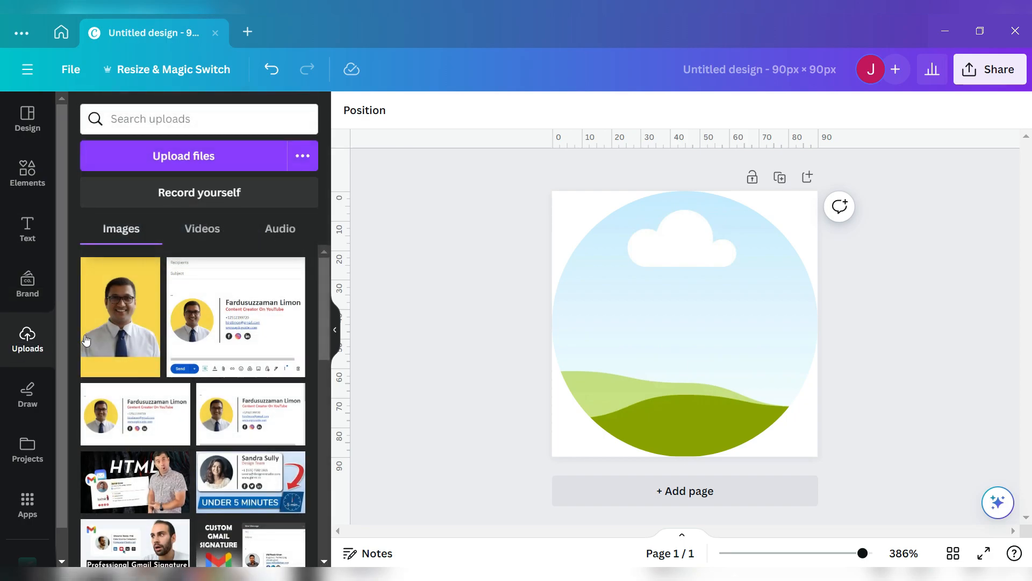
drag(132, 318, 670, 320)
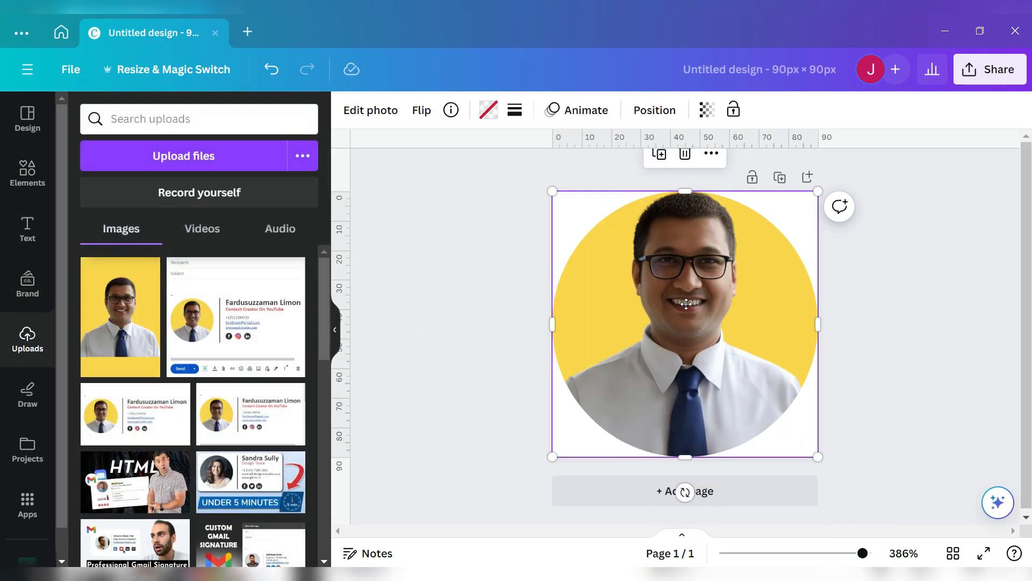
double_click(686, 304)
drag(686, 305, 690, 319)
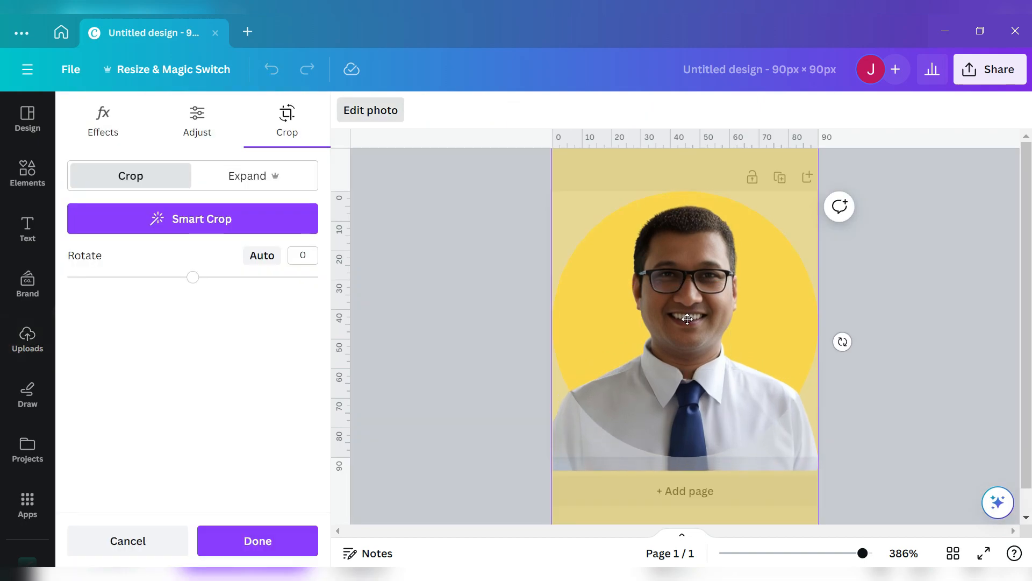
click(283, 535)
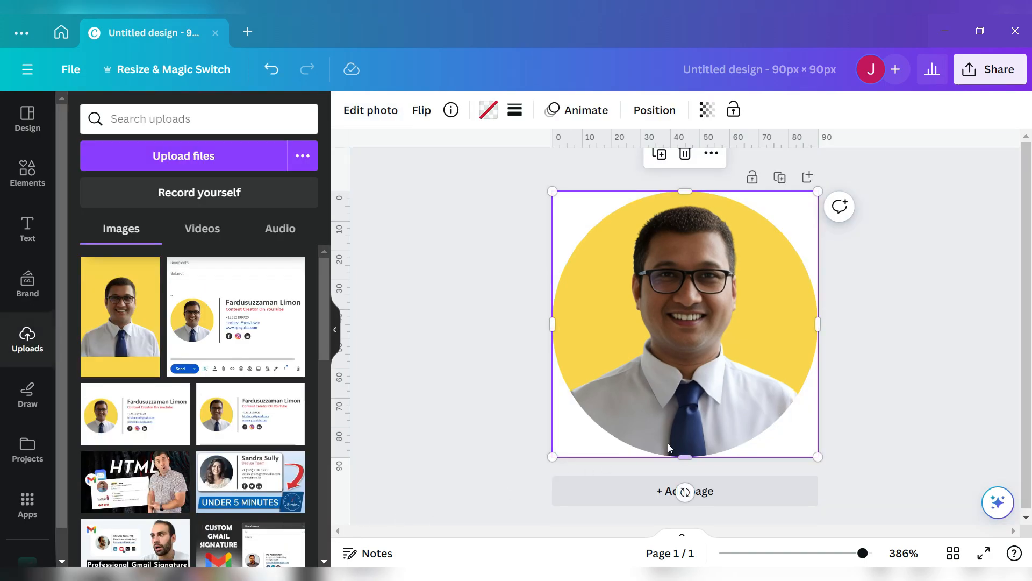
click(848, 368)
Download the design as a PNG with a transparent background and save it as Profile.png in Downloads
click(981, 79)
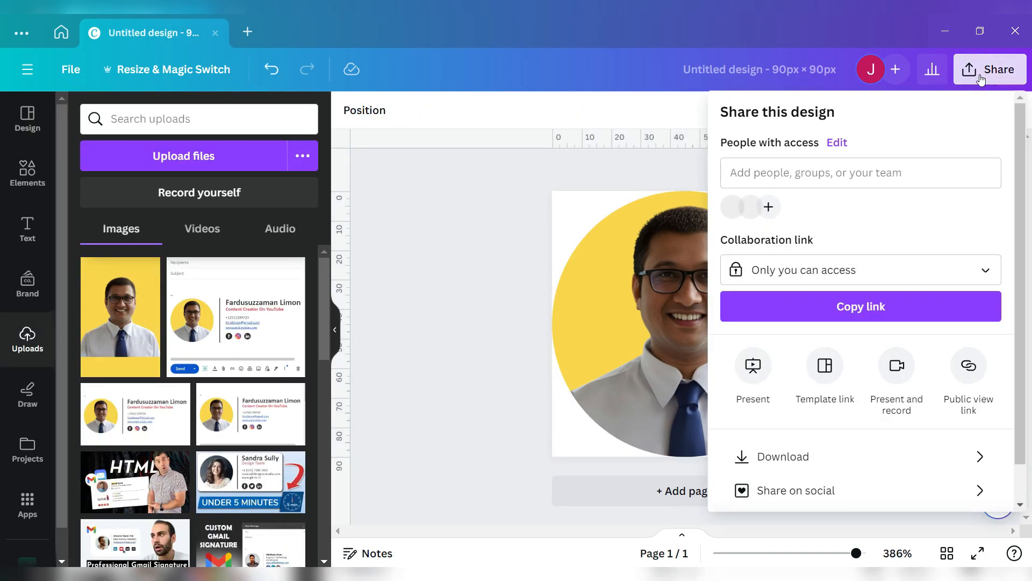
click(821, 457)
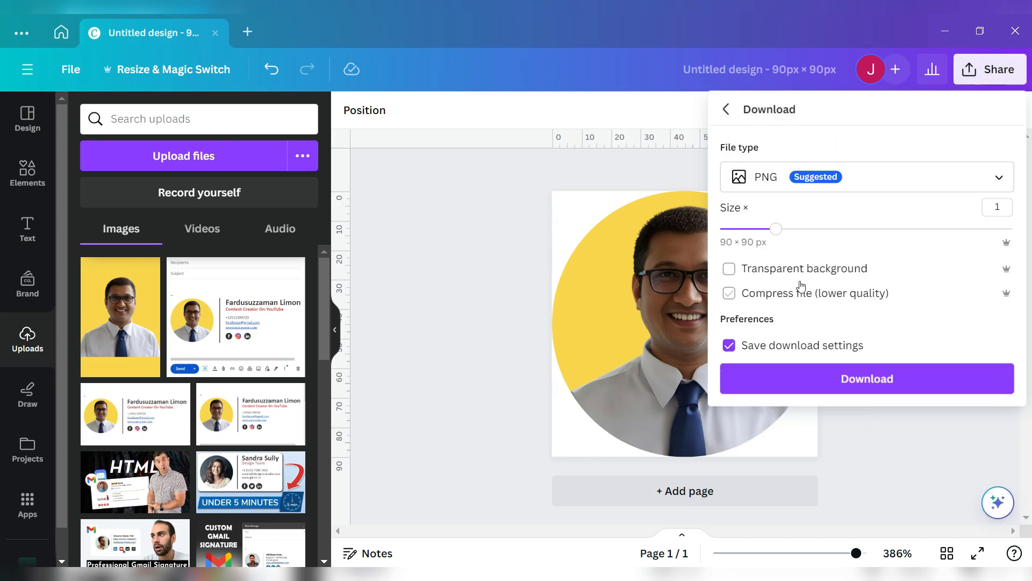
click(730, 269)
click(880, 380)
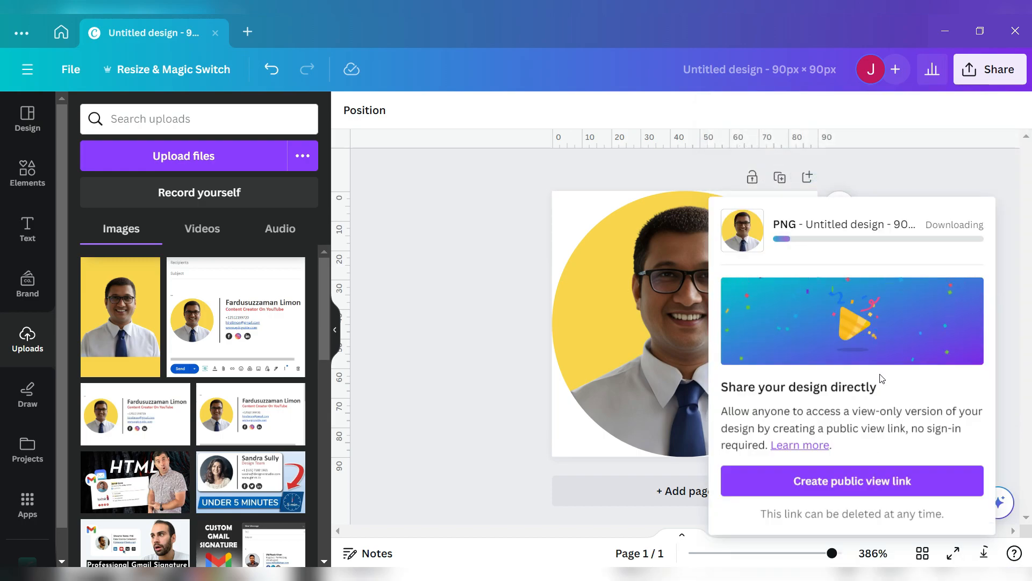
text(Profile)
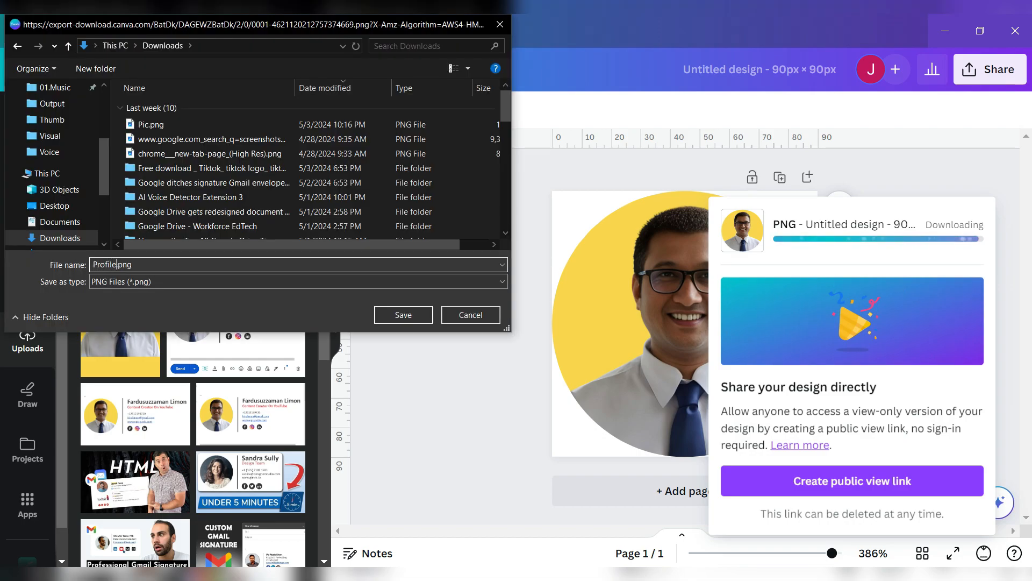
click(389, 318)
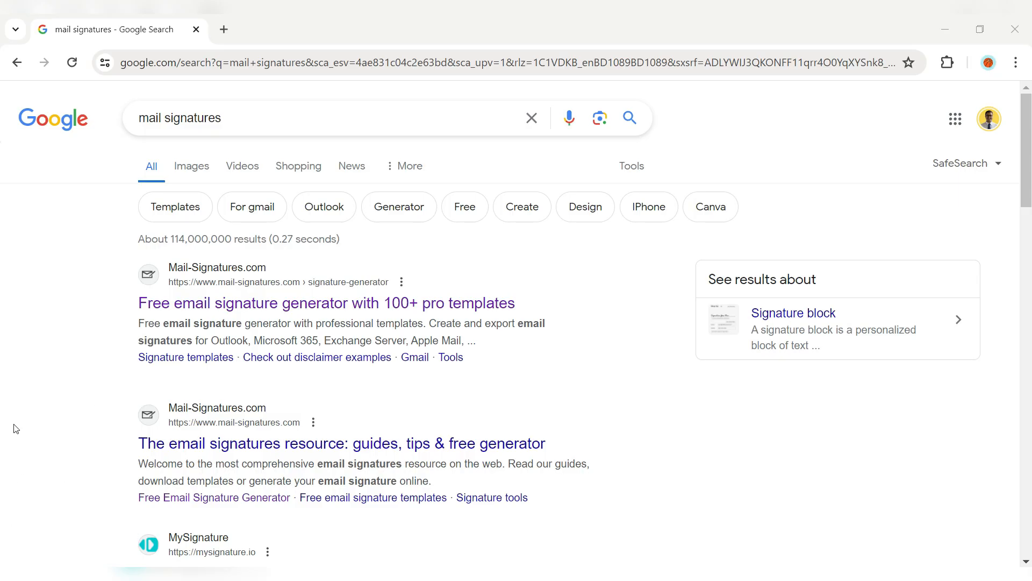
In the browser, open the Mail-Signatures.com free signature generator and choose the template with the "Save the Earth with us" banner
click(205, 303)
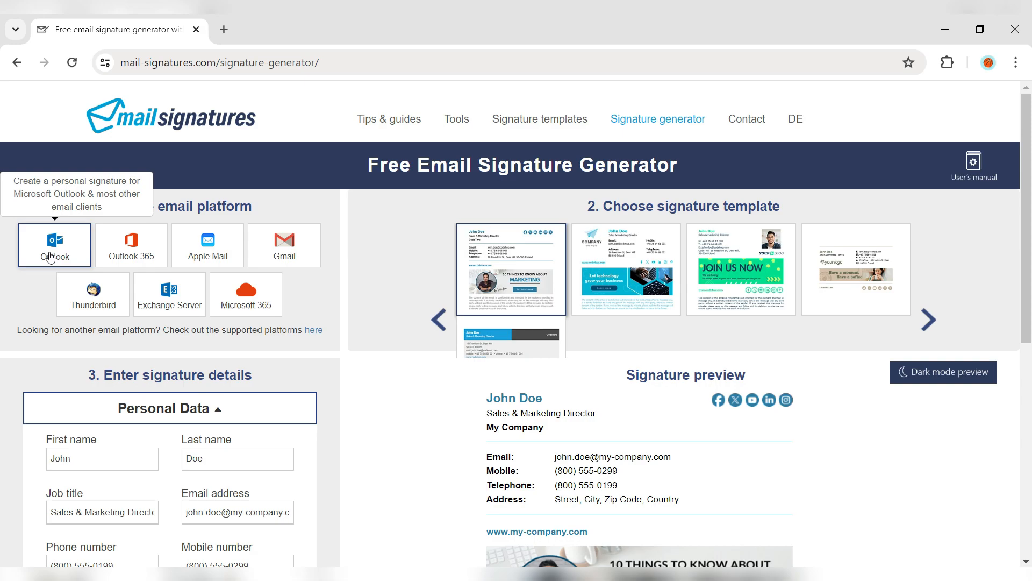
click(929, 321)
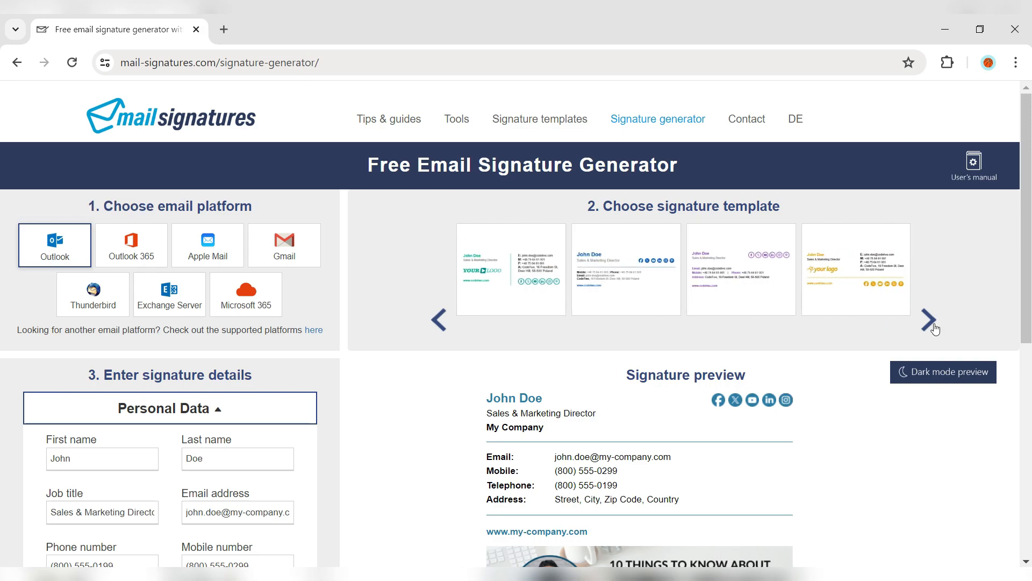
click(929, 321)
click(930, 322)
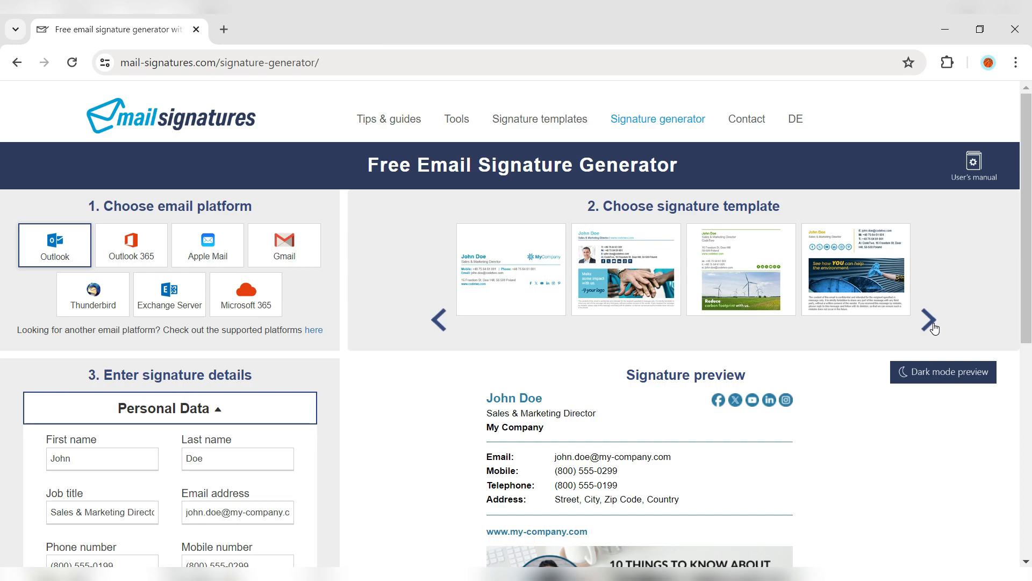
click(932, 324)
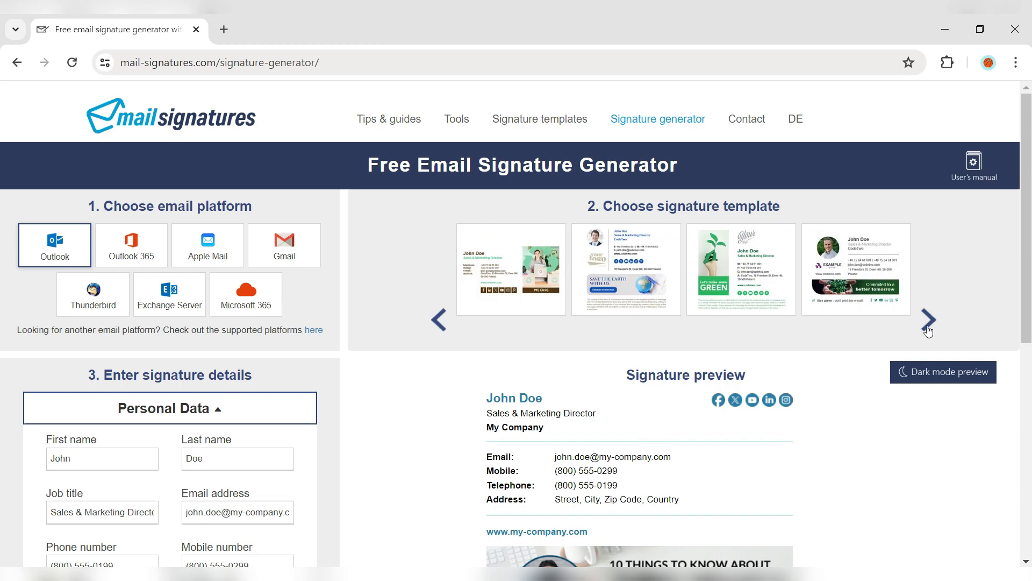
click(623, 272)
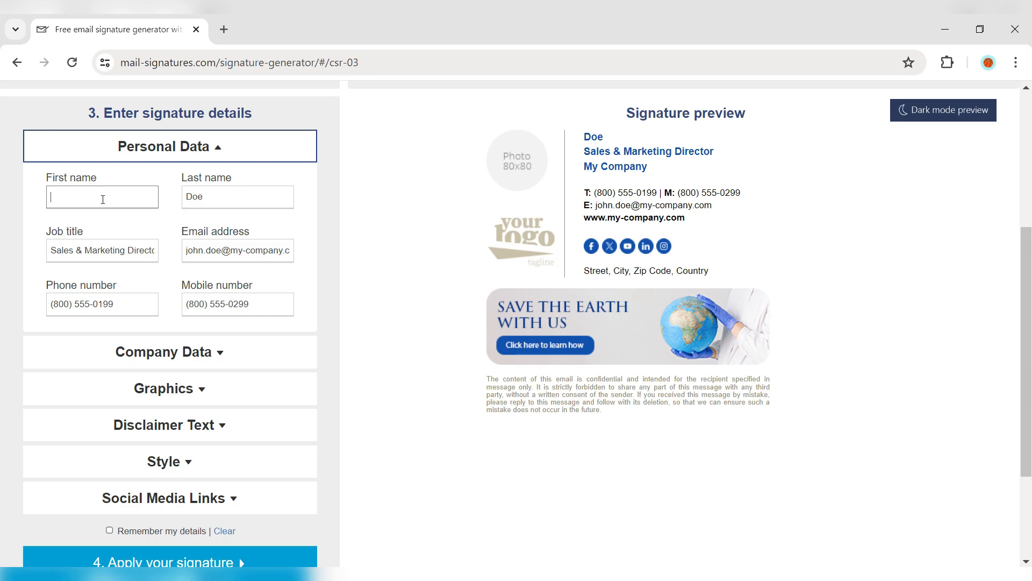
Enter the signature owner's first and last name and set the job title to "Content Creator On YouTube"
text(Fardusuzzaman)
double_click(228, 197)
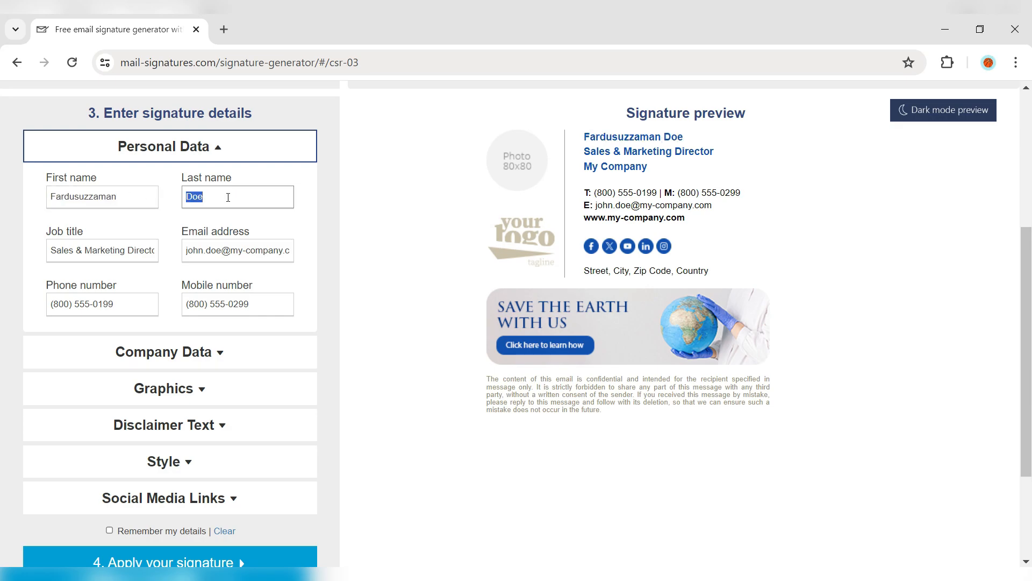
key(BackSpace)
text(Limon)
click(328, 244)
triple_click(95, 253)
key(BackSpace)
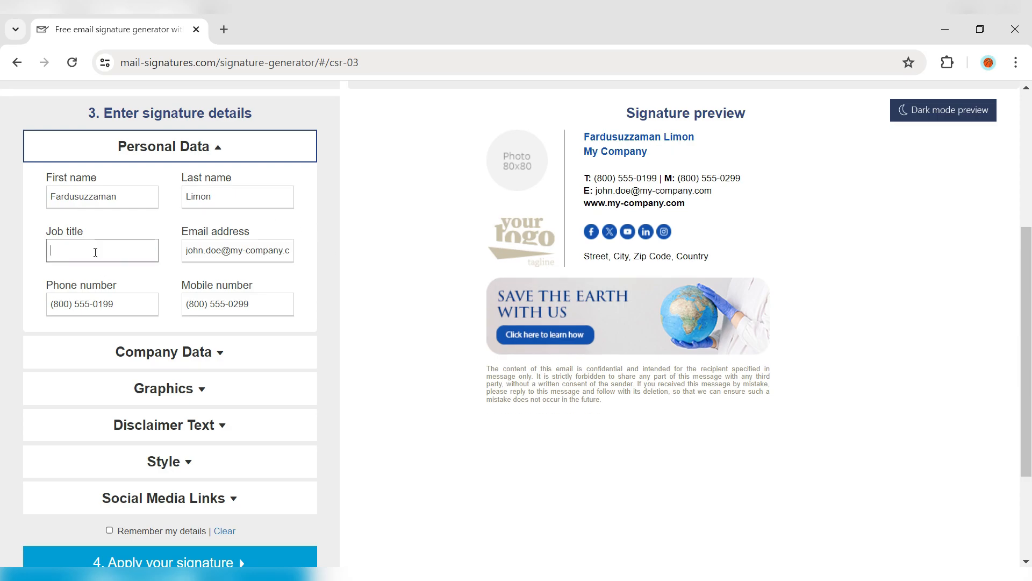
text(Content Creator On YouTube)
click(170, 256)
Replace the sample email address and phone number with the owner's own, and clear the mobile number
triple_click(235, 253)
key(BackSpace)
key(ctrl+v)
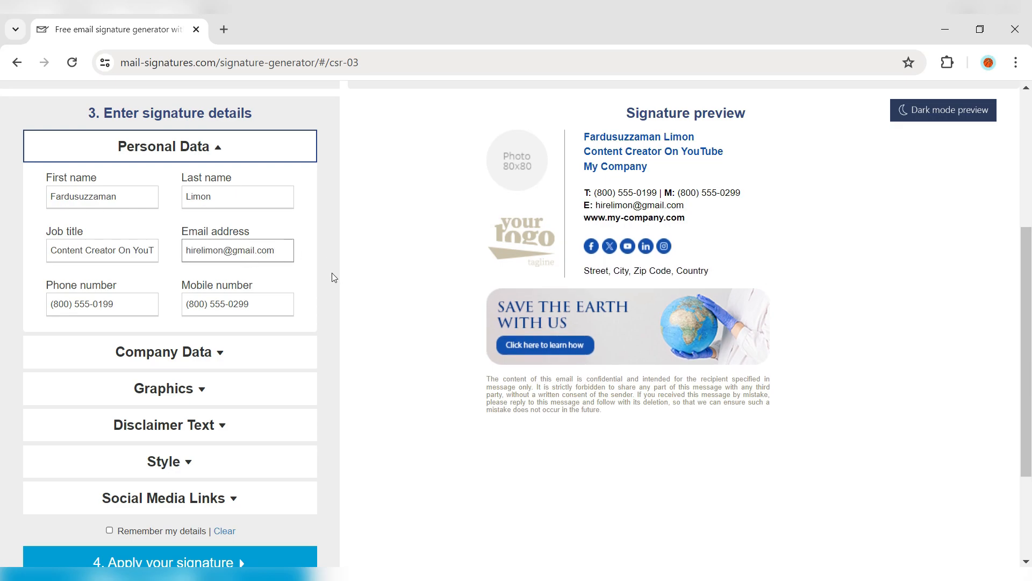
click(126, 304)
key(ctrl+v)
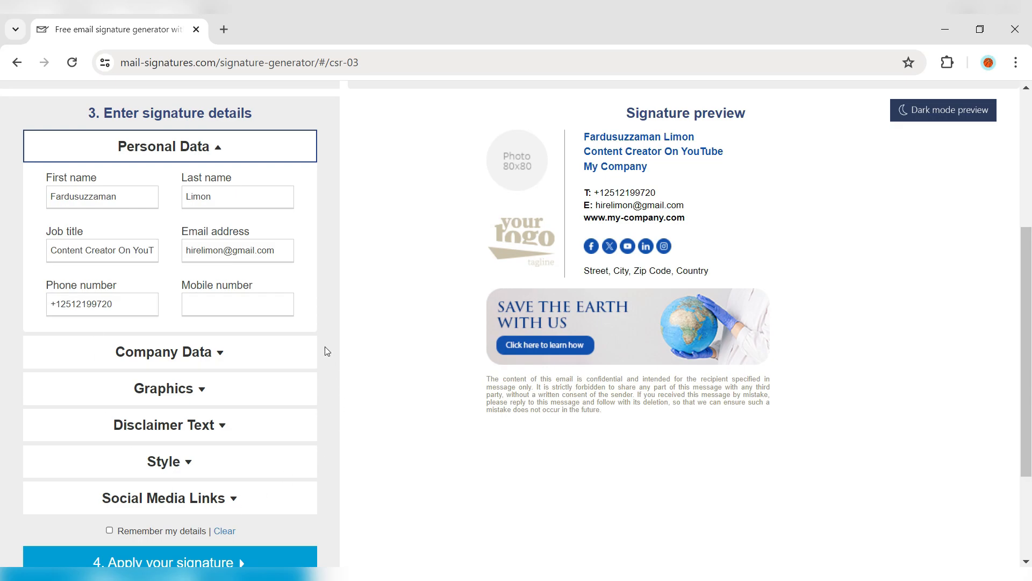
scroll(325, 350, down, 3)
click(222, 204)
scroll(224, 205, up, 3)
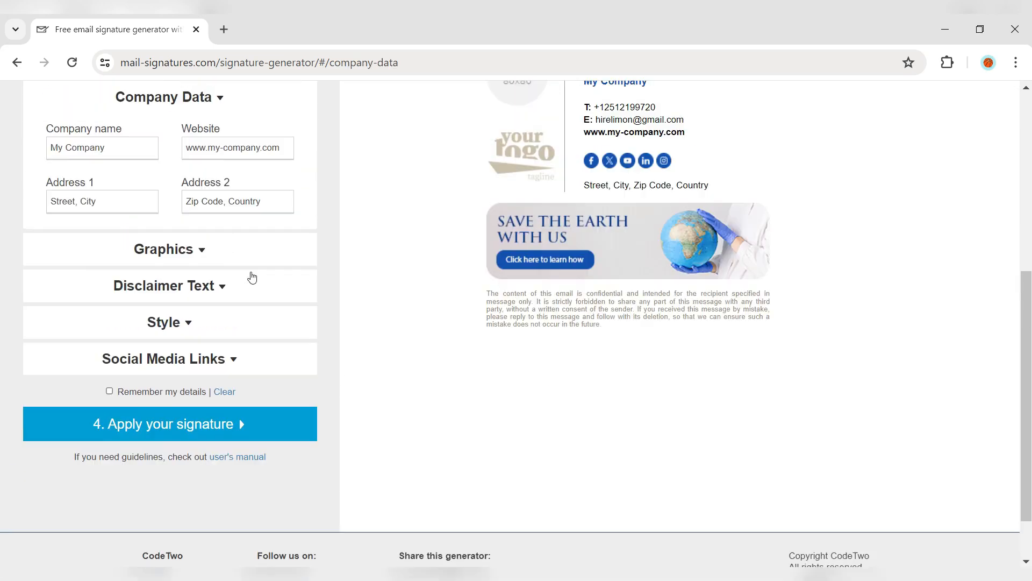
triple_click(118, 236)
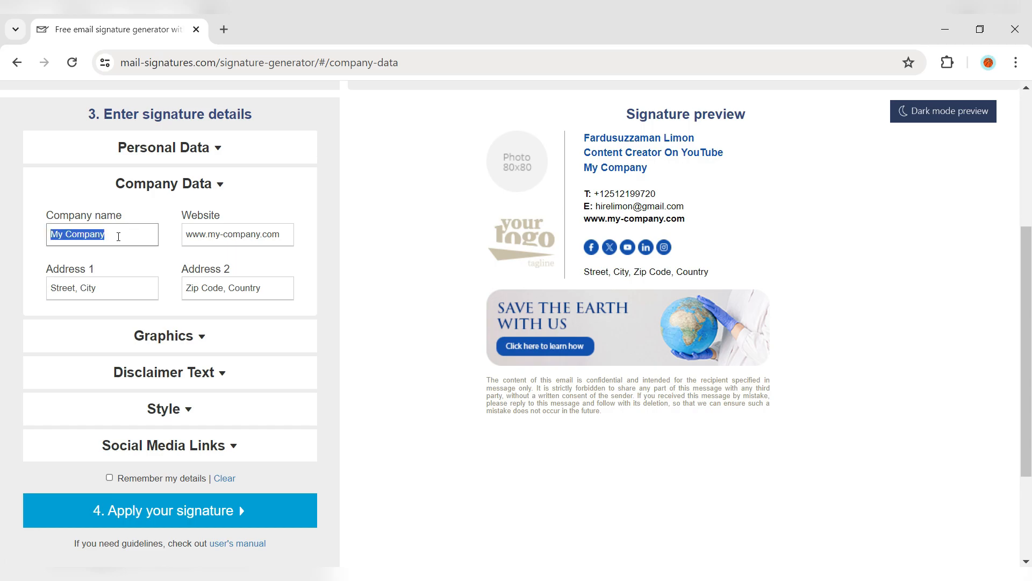
key(BackSpace)
triple_click(215, 243)
text(www.epicguide.com/)
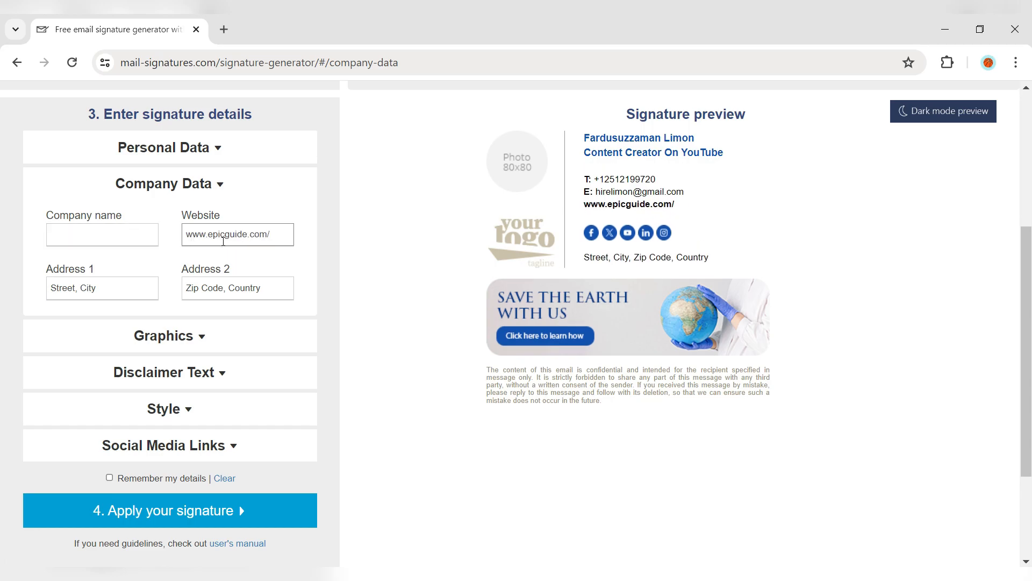
Clear both address lines in the company data
triple_click(146, 289)
key(BackSpace)
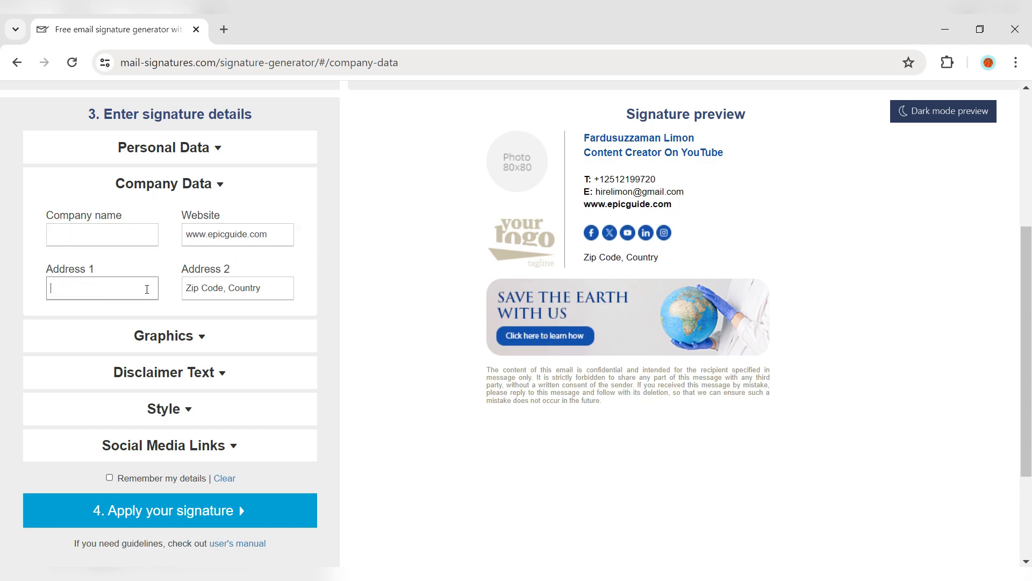
triple_click(250, 292)
key(BackSpace)
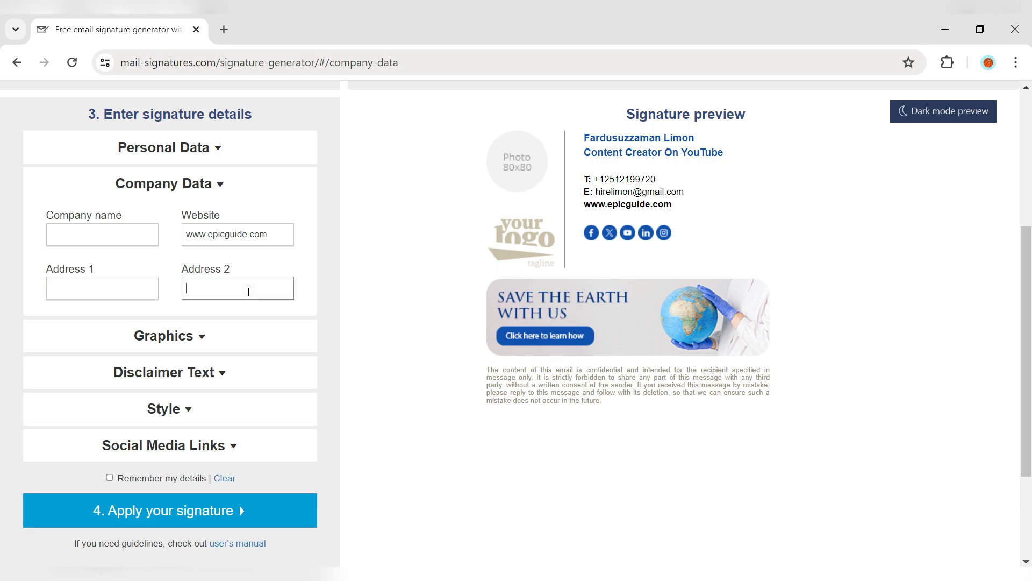
In the graphics settings, clear the sample photo URL, the logo URL and the logo's target link
click(203, 342)
scroll(246, 287, down, 2)
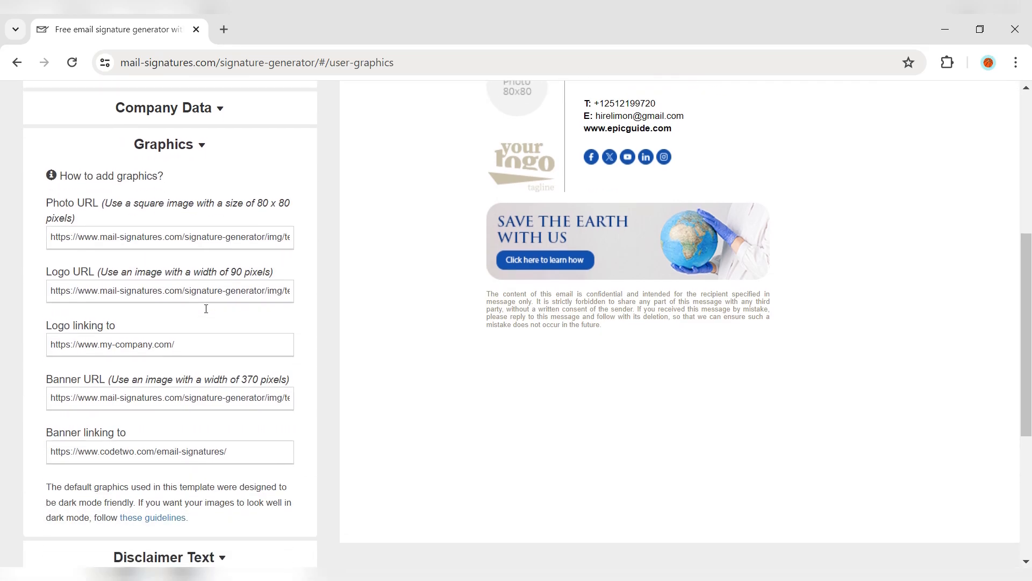
triple_click(186, 237)
key(BackSpace)
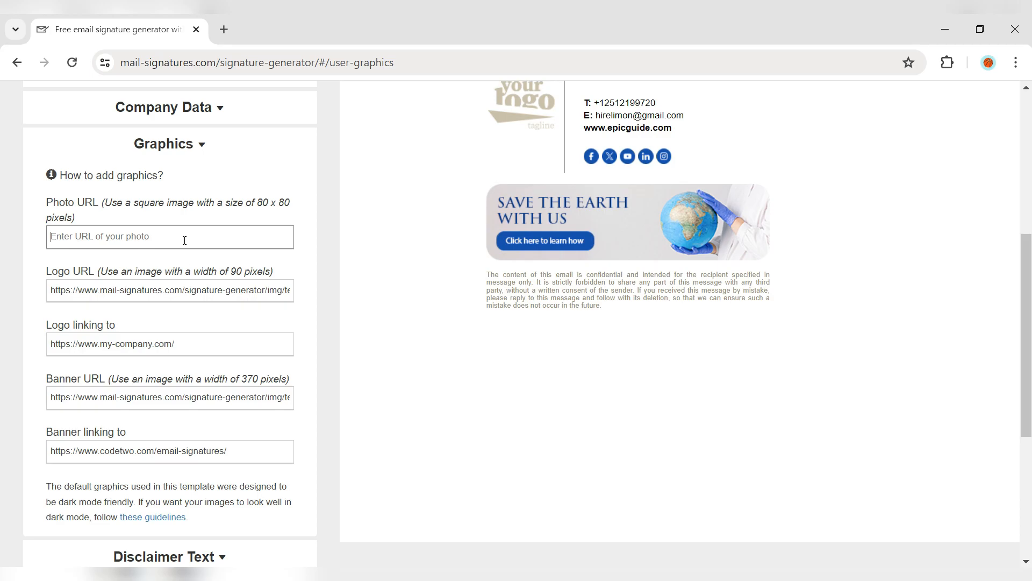
triple_click(190, 291)
key(BackSpace)
triple_click(189, 344)
key(BackSpace)
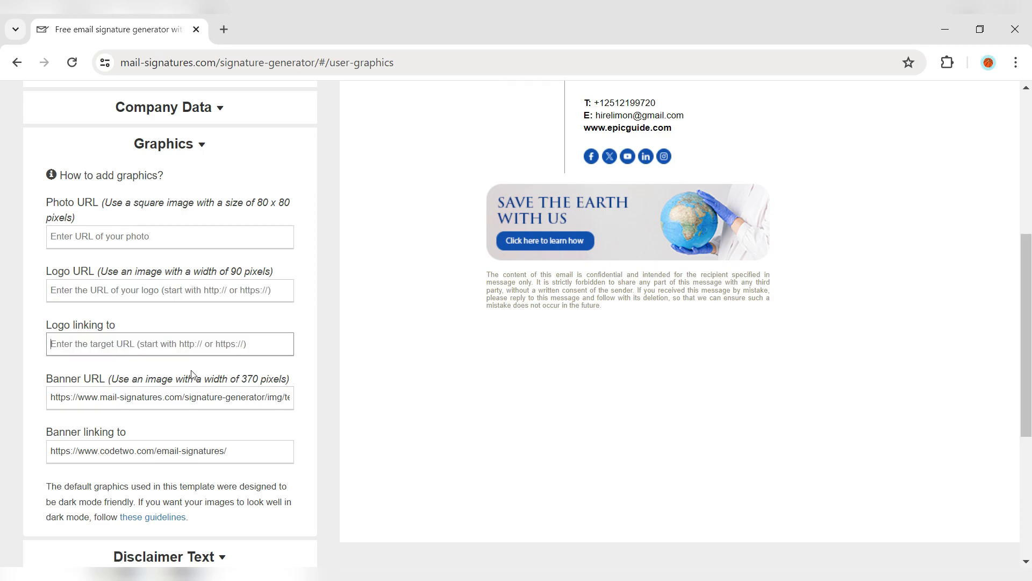
Remove the template's banner by clearing its image URL and target link
triple_click(200, 398)
key(BackSpace)
triple_click(221, 455)
key(BackSpace)
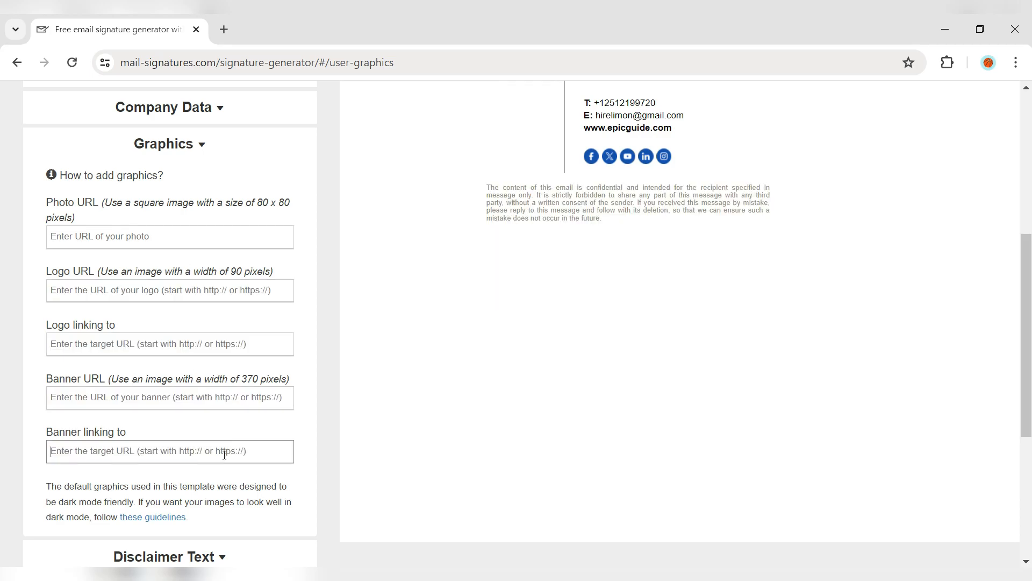
scroll(342, 320, up, 2)
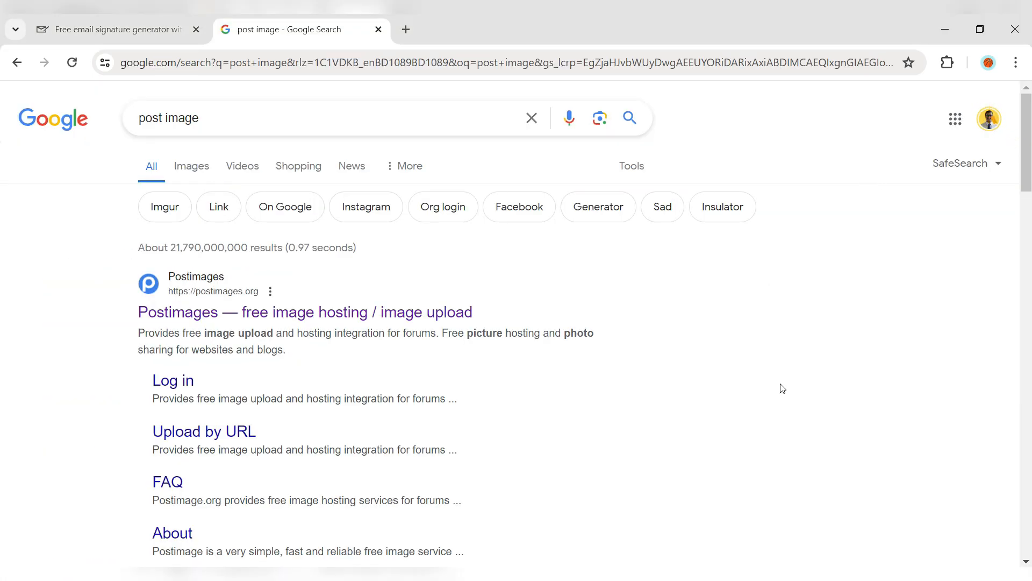
Open the Postimages site from the search results and upload Pic.png from the Downloads folder
click(207, 318)
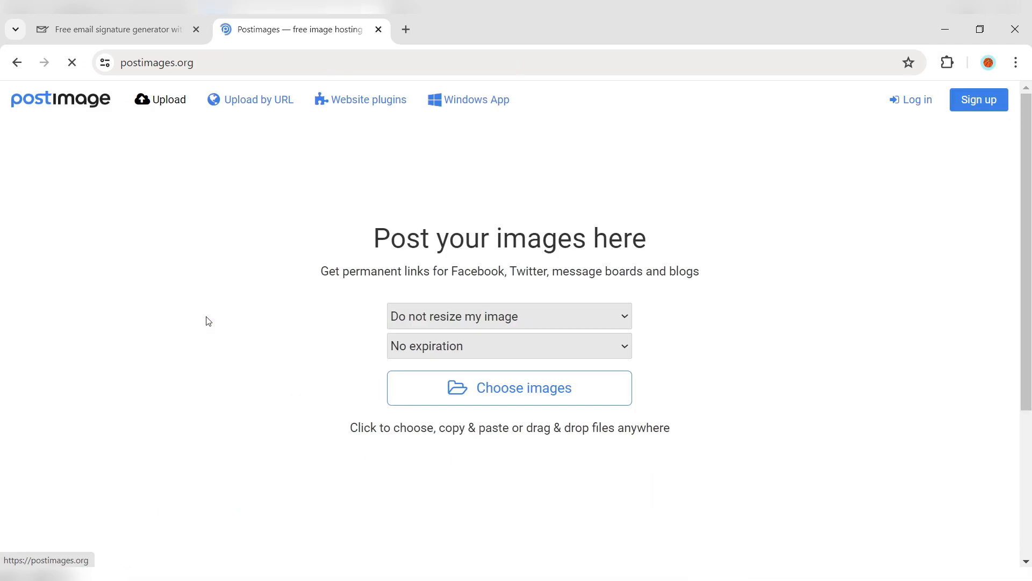
click(485, 398)
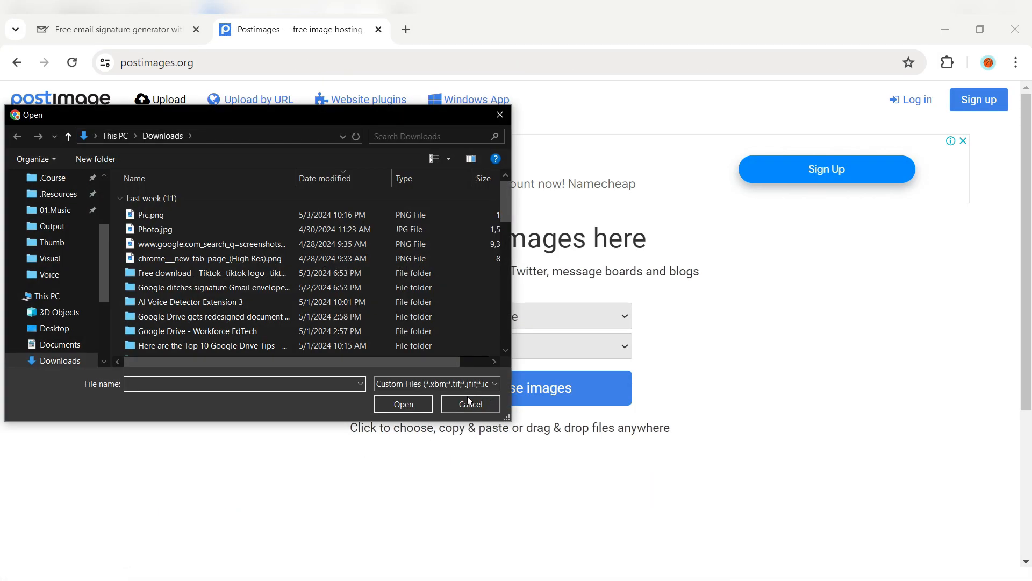
click(157, 216)
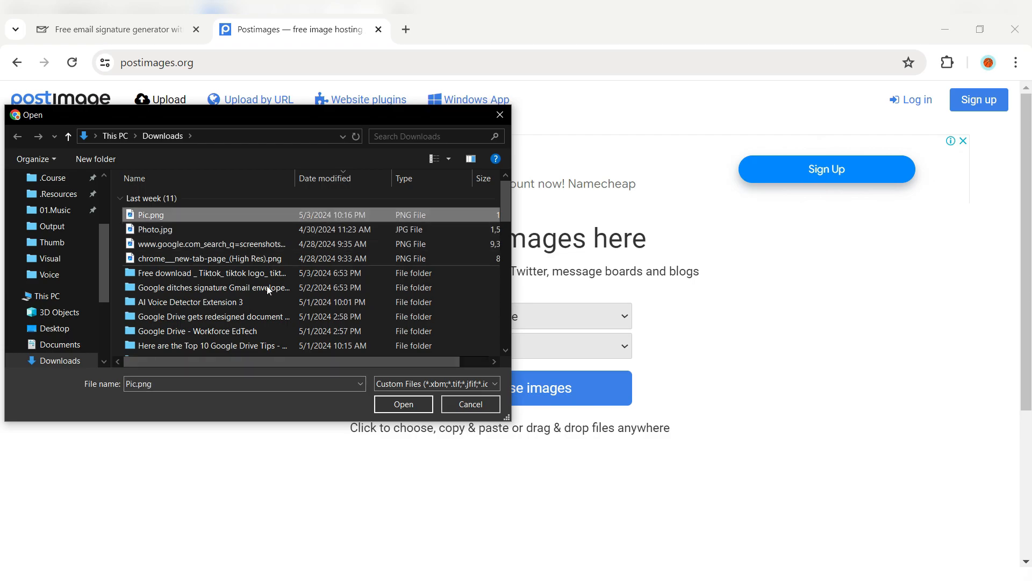
click(403, 404)
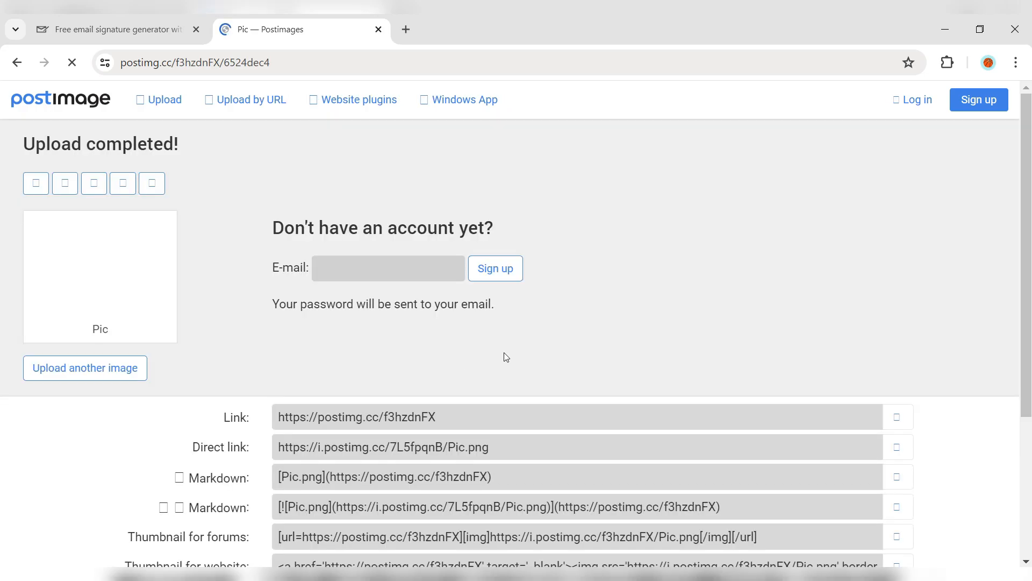
Copy the uploaded picture's direct link and paste it as the photo URL in the signature generator
scroll(194, 381, down, 1)
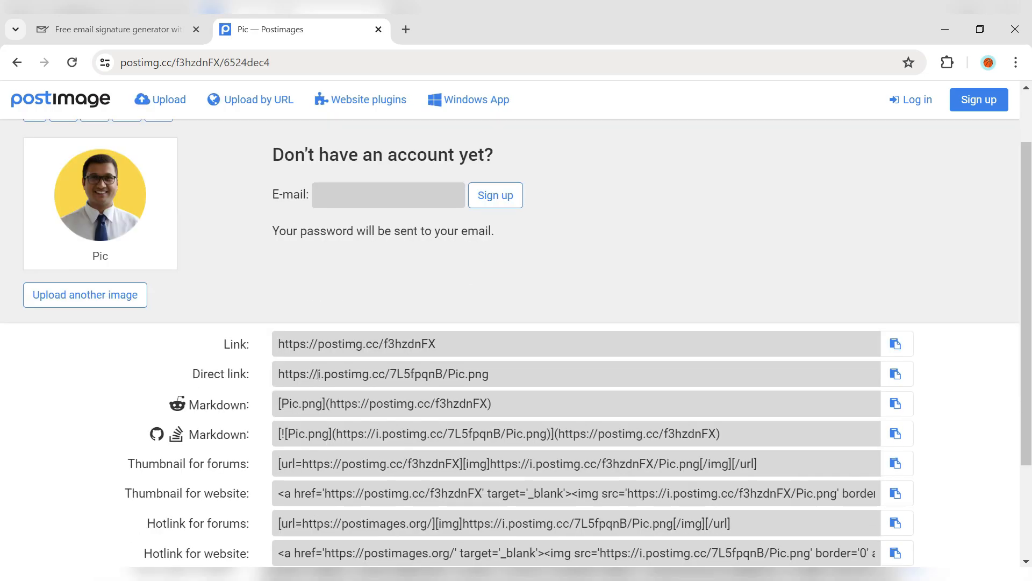
click(892, 378)
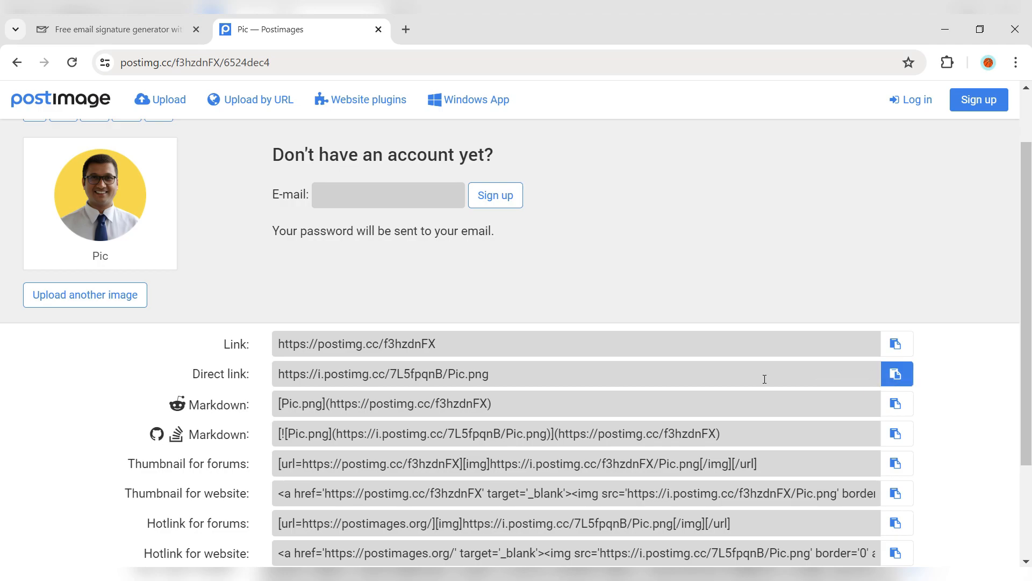
click(155, 24)
click(97, 317)
key(ctrl+v)
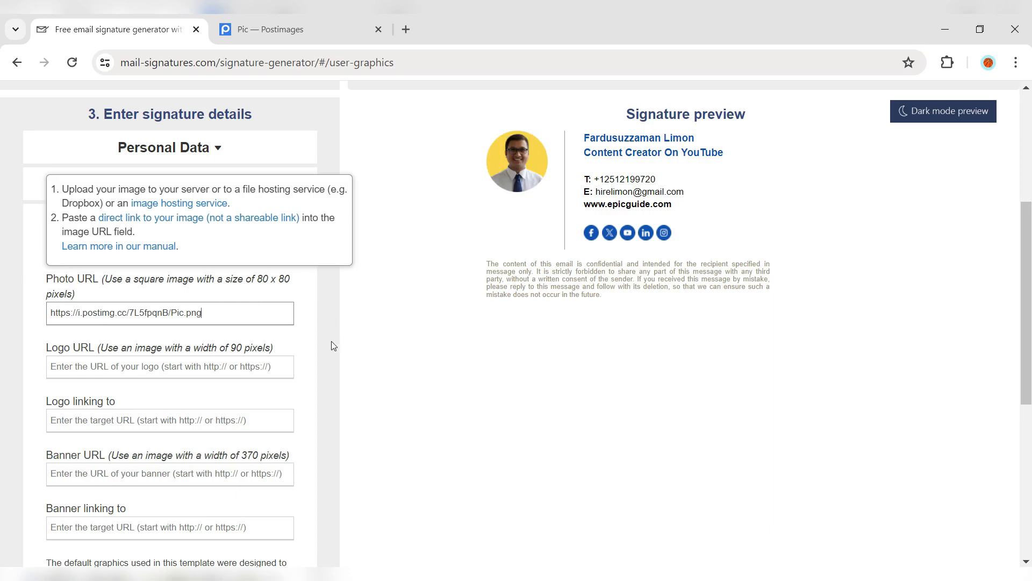
Delete the whole disclaimer text from the signature
click(201, 299)
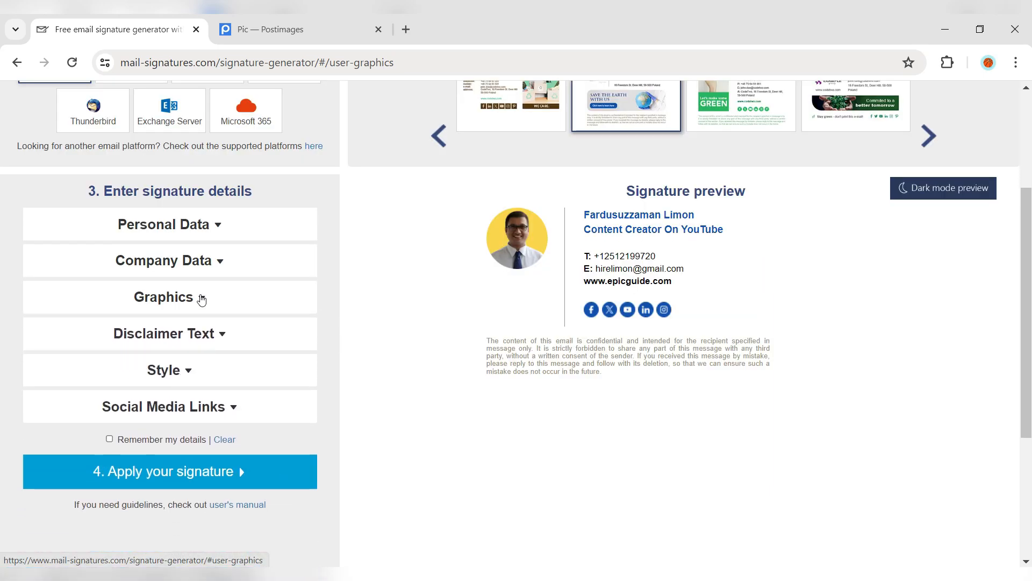
click(223, 335)
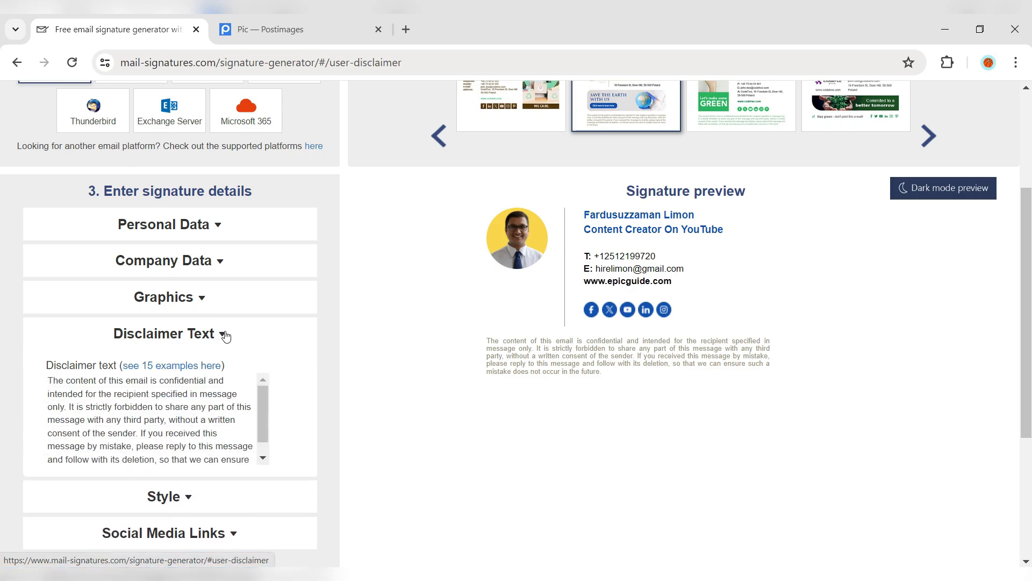
triple_click(182, 422)
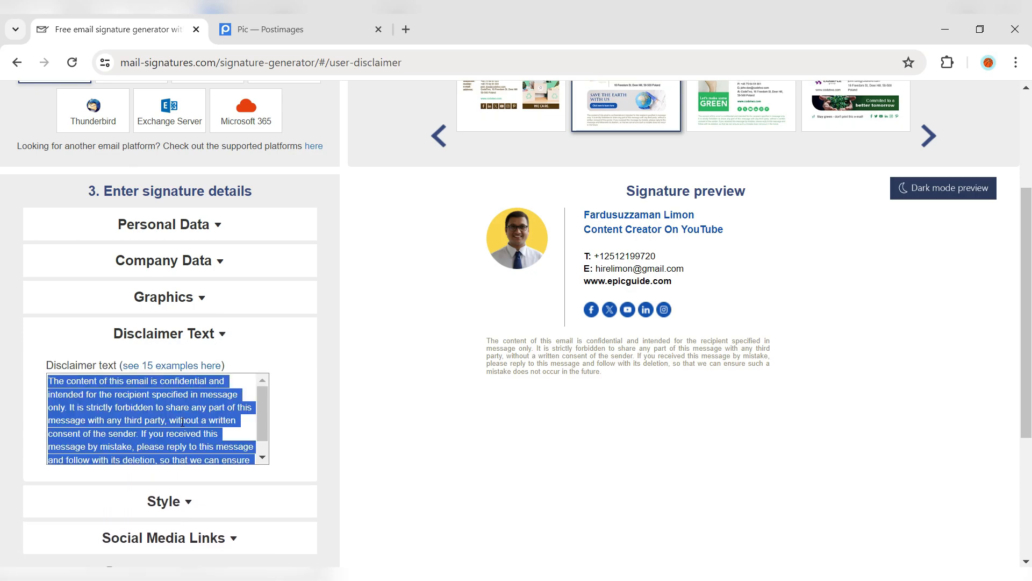
key(BackSpace)
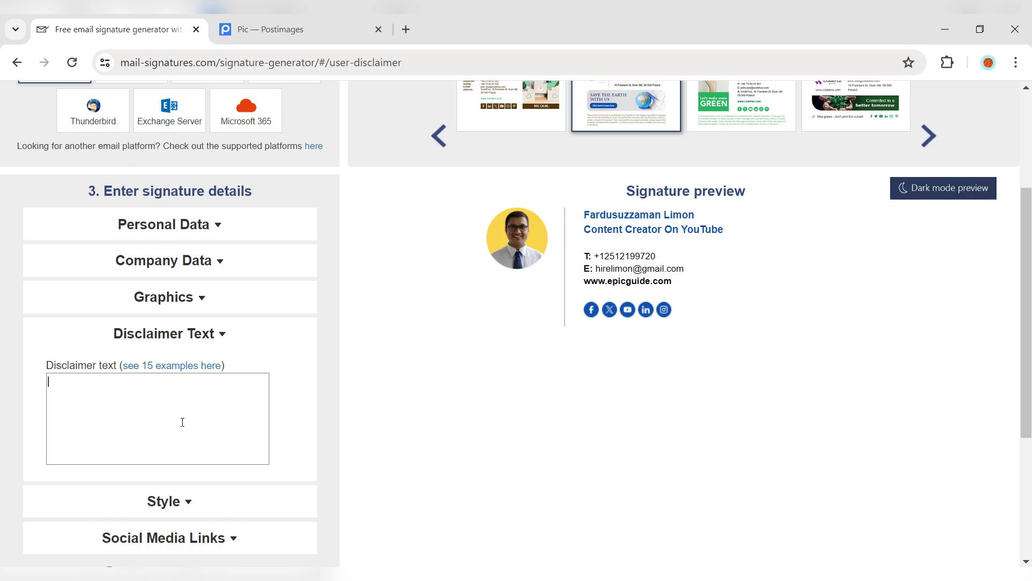
In the style settings, change the first font color to black (#000000)
click(292, 344)
click(293, 372)
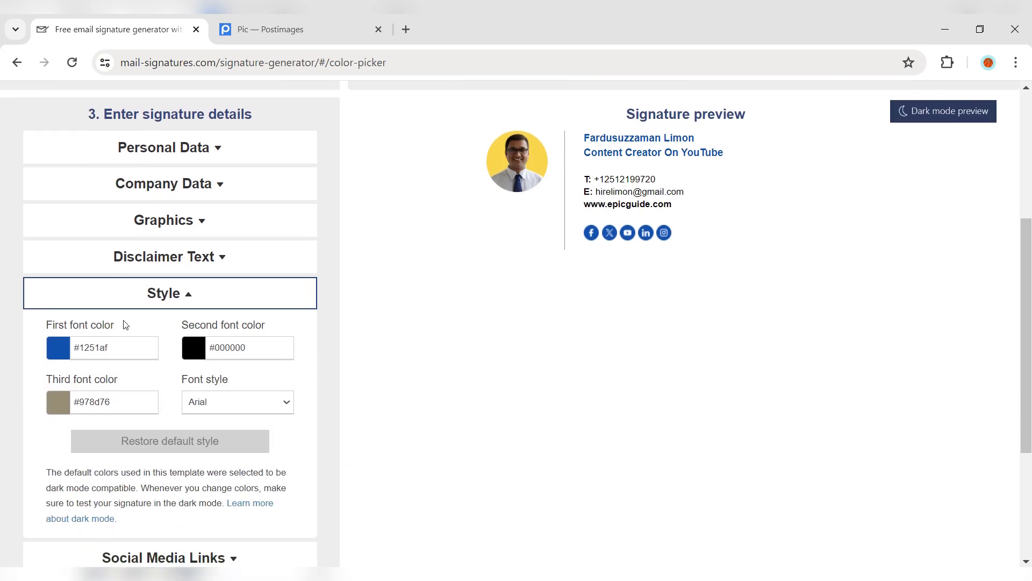
click(62, 348)
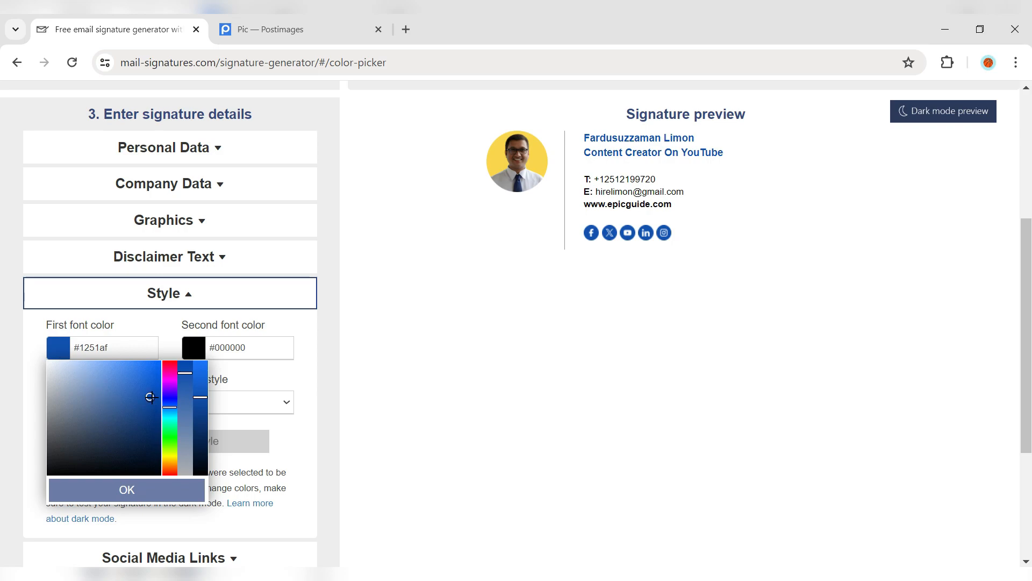
drag(149, 398, 32, 486)
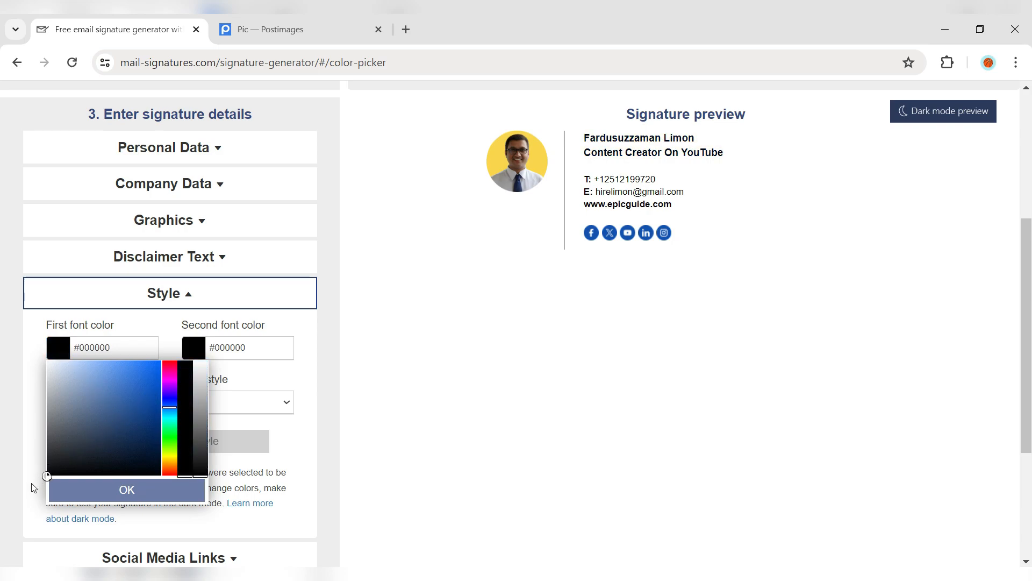
click(99, 487)
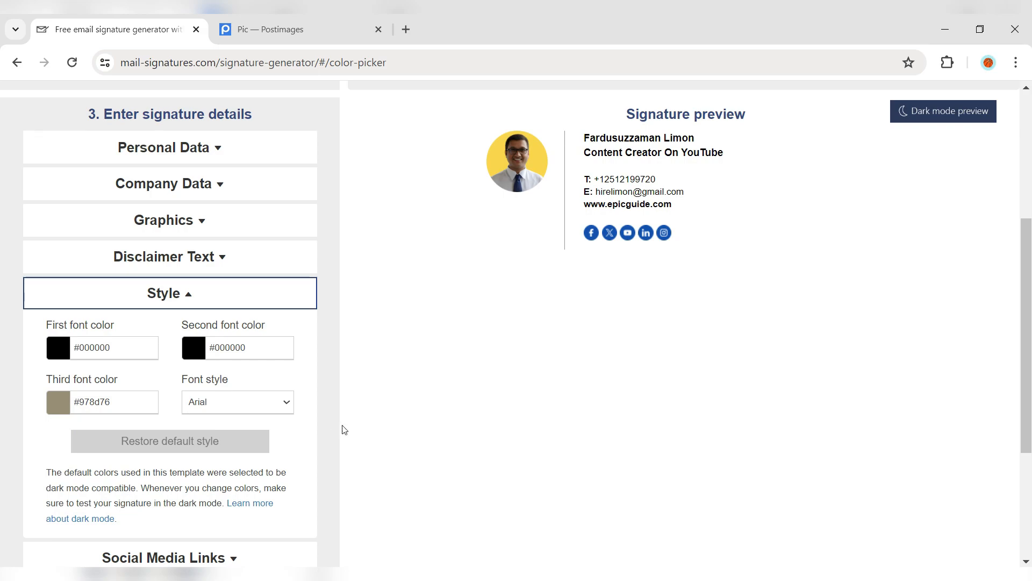
click(200, 408)
click(201, 407)
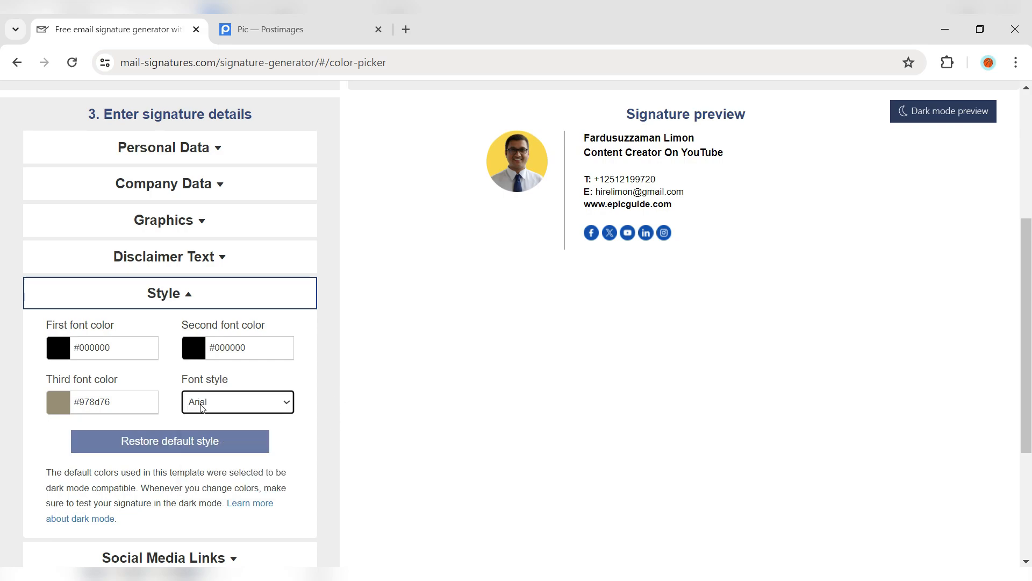
click(331, 388)
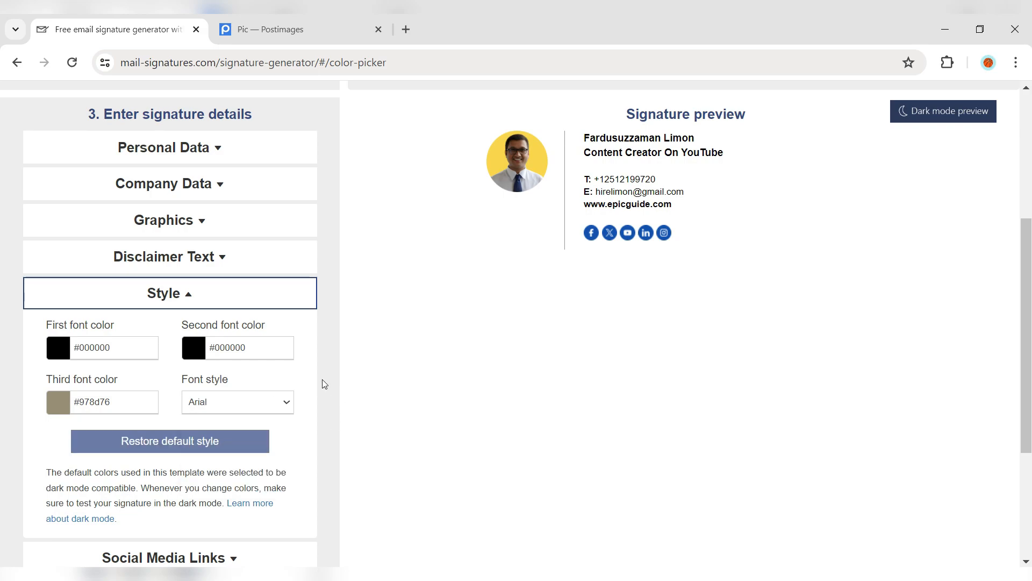
In the social media links, replace the sample Facebook URL with the owner's own Facebook link
scroll(258, 296, down, 1)
click(216, 226)
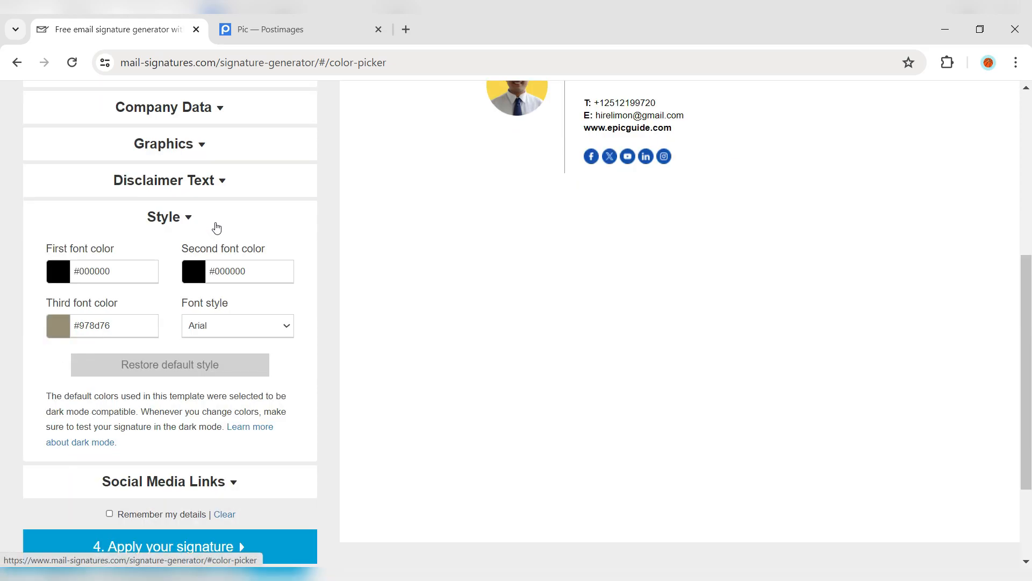
click(250, 257)
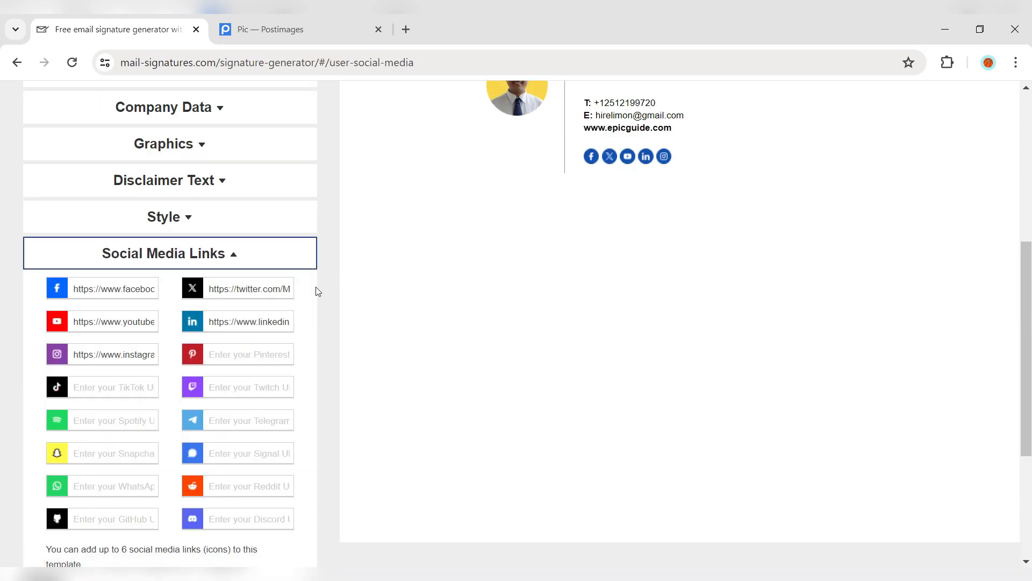
click(105, 285)
key(ctrl+a)
key(BackSpace)
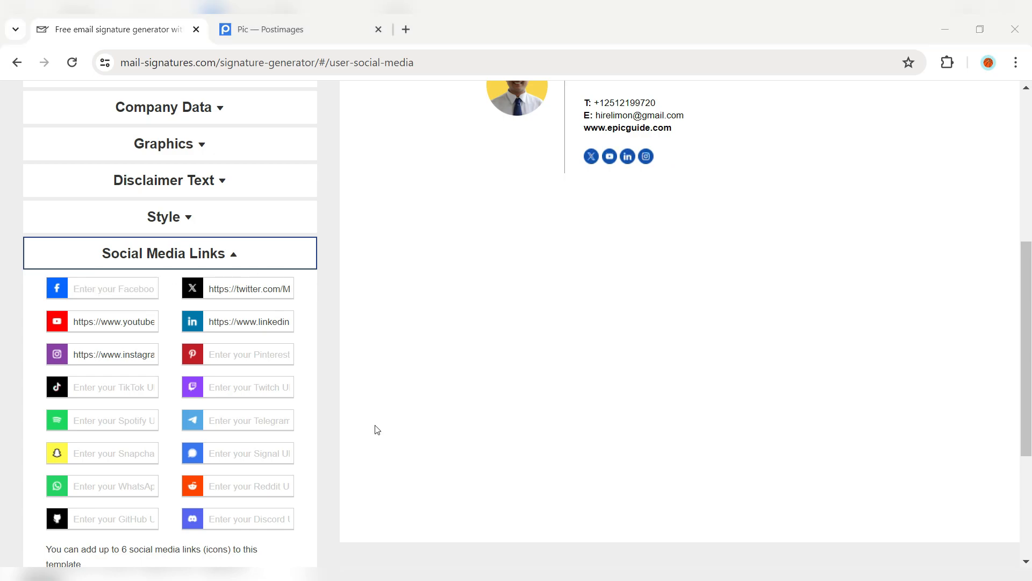
click(402, 371)
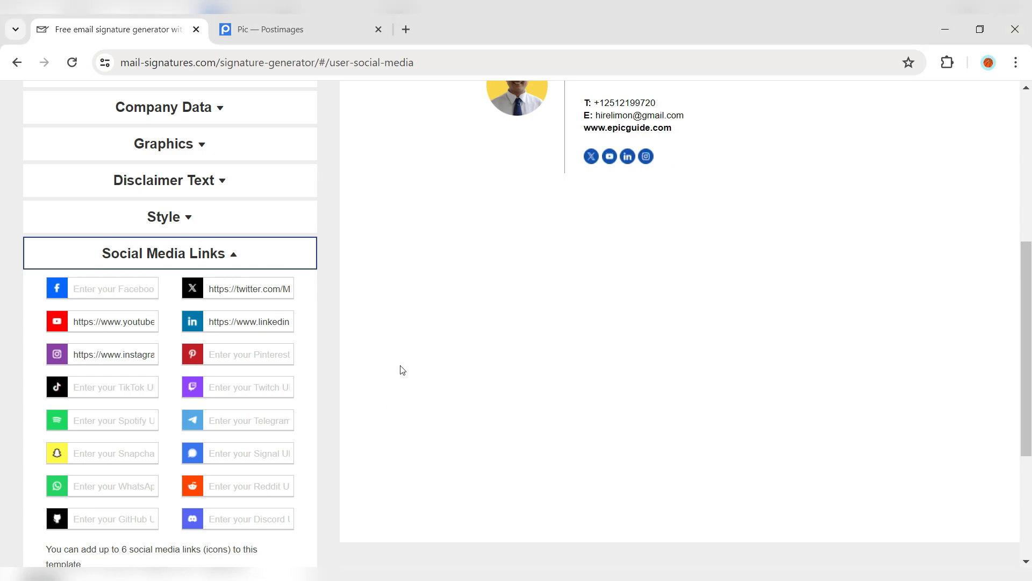
click(144, 290)
key(ctrl+v)
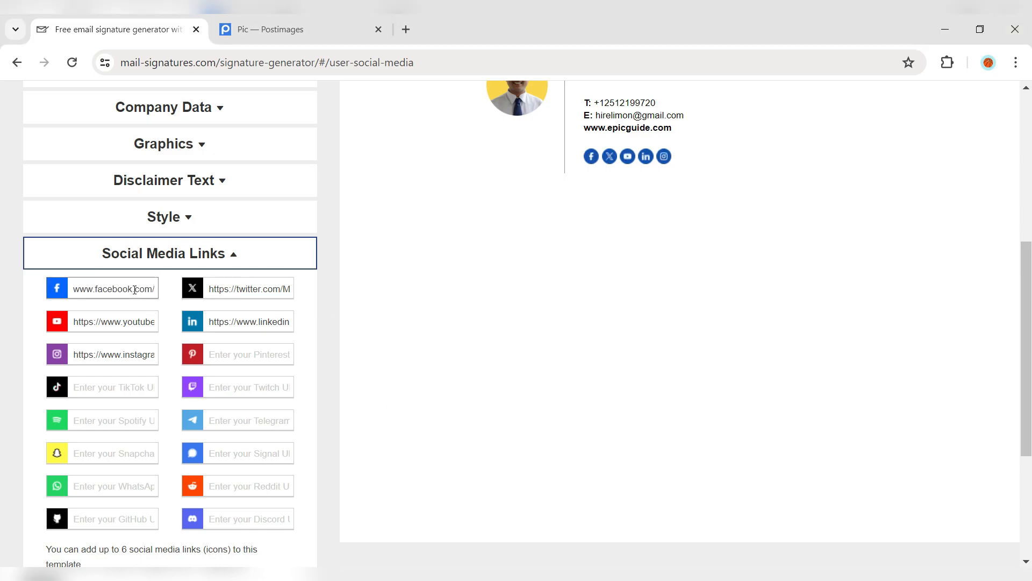
Clear the X (Twitter) URL so that its icon is removed from the signature
triple_click(211, 287)
drag(214, 288, 395, 295)
key(BackSpace)
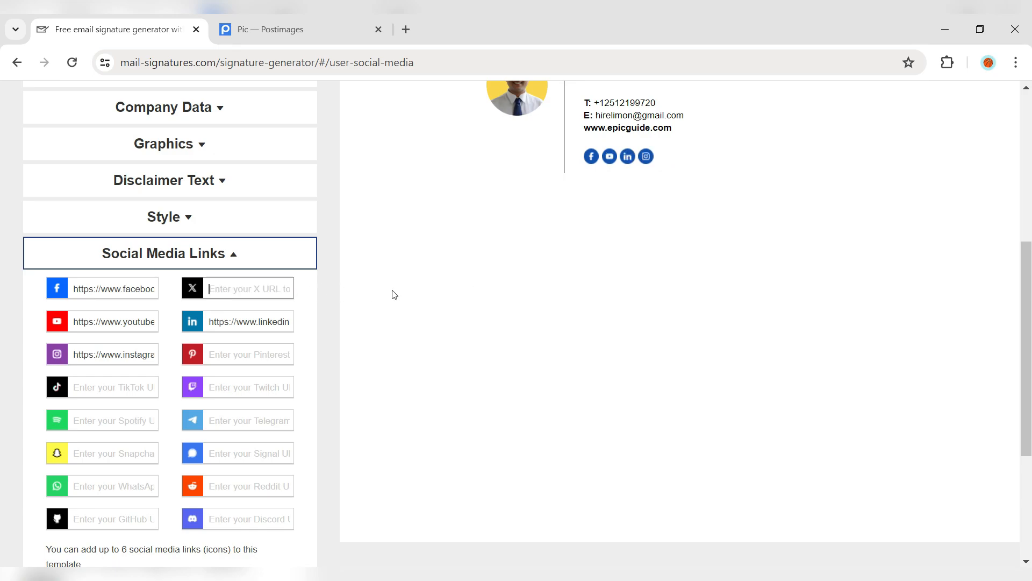
click(334, 294)
Apply the finished signature and copy it to the clipboard
scroll(322, 336, down, 3)
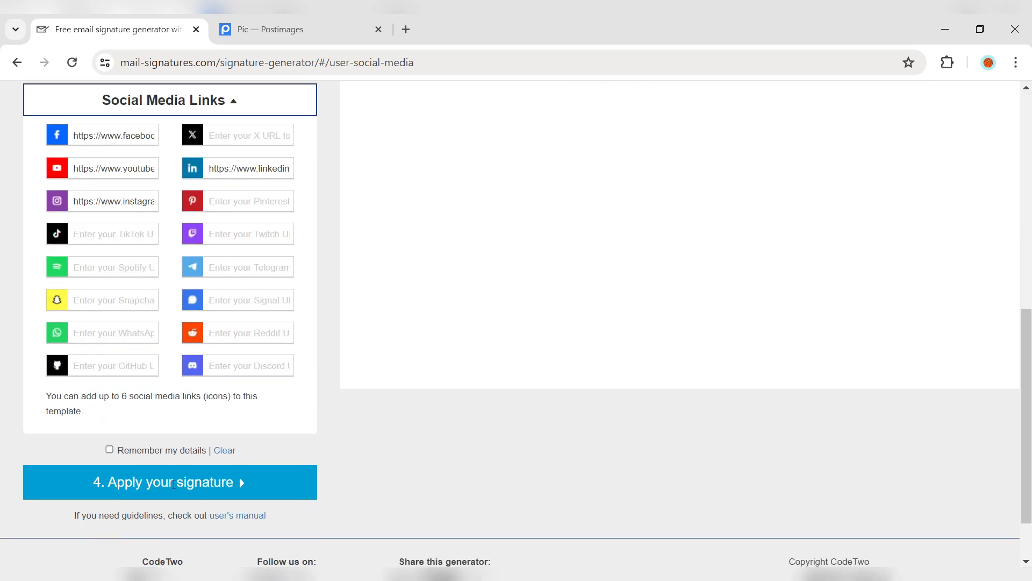
click(174, 483)
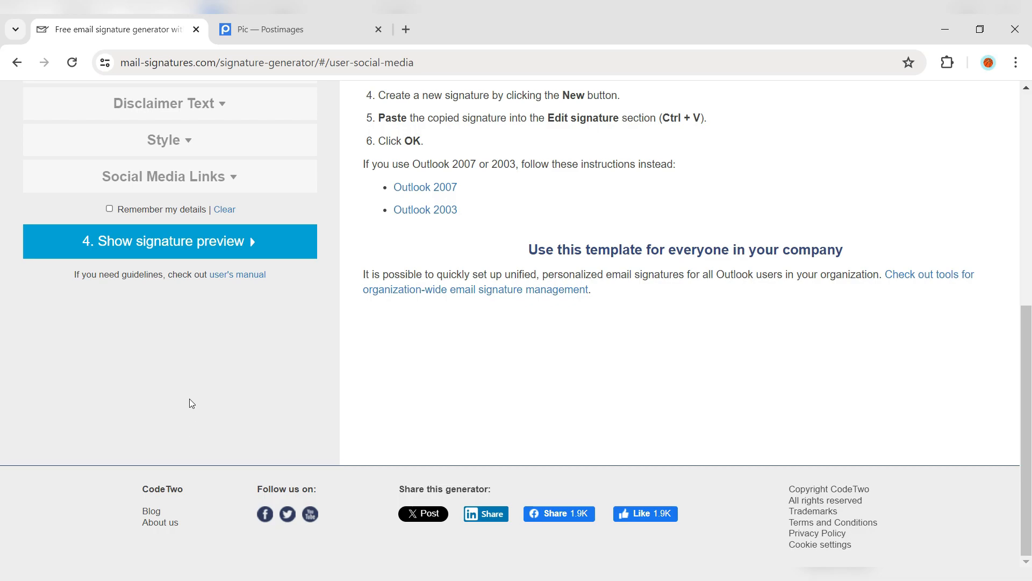
scroll(248, 452, up, 5)
click(401, 252)
Open Outlook mail in a new browser tab and bring up its settings
key(ctrl+t)
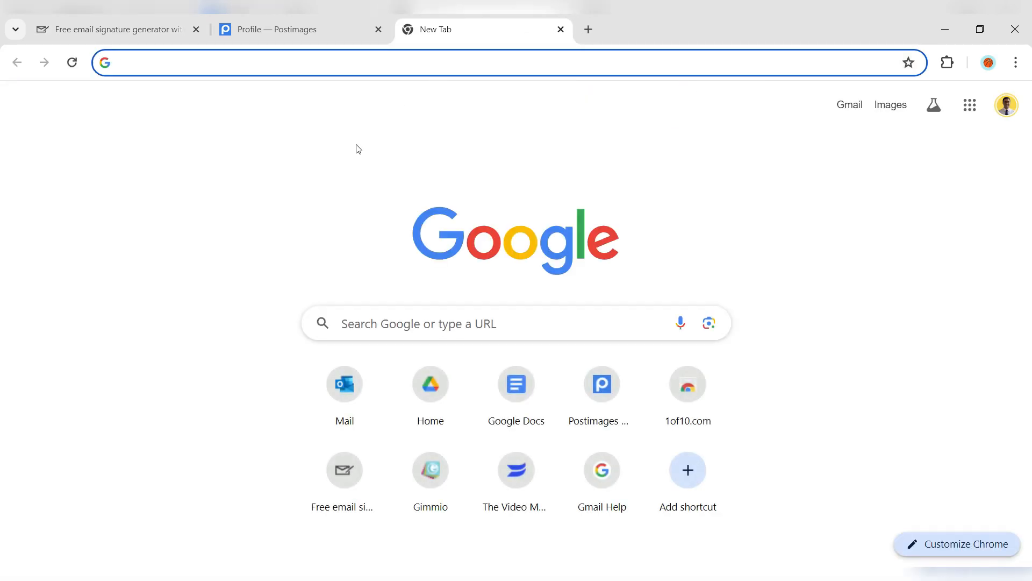
click(351, 385)
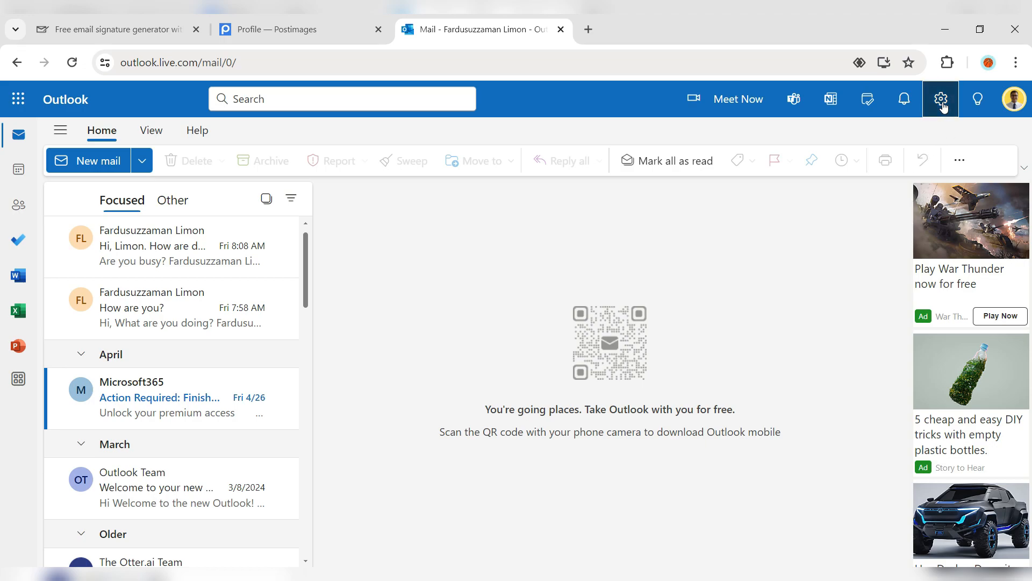
click(942, 107)
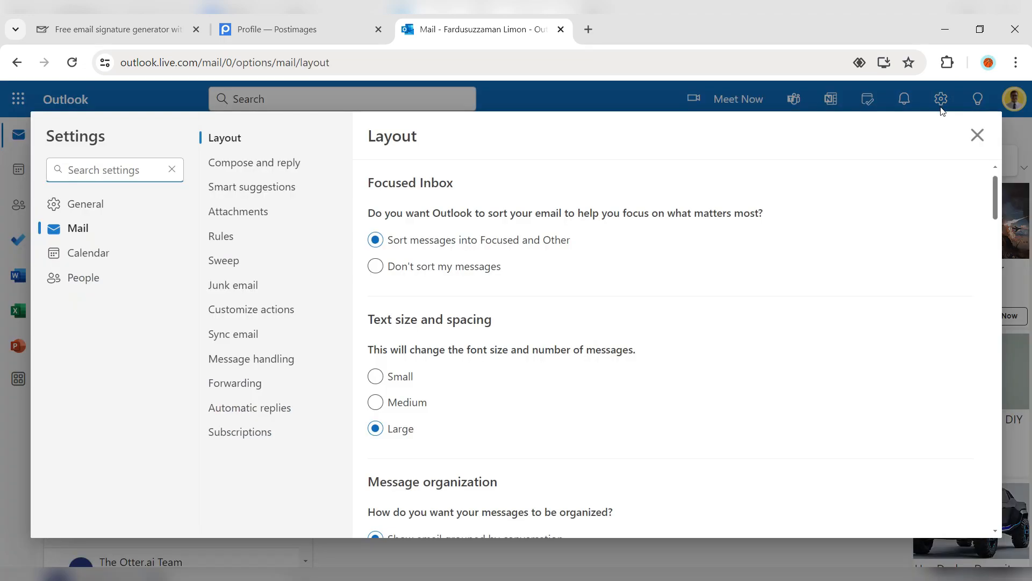
In the mail compose and reply settings, name the email signature Personal and paste the copied signature as its content
click(281, 163)
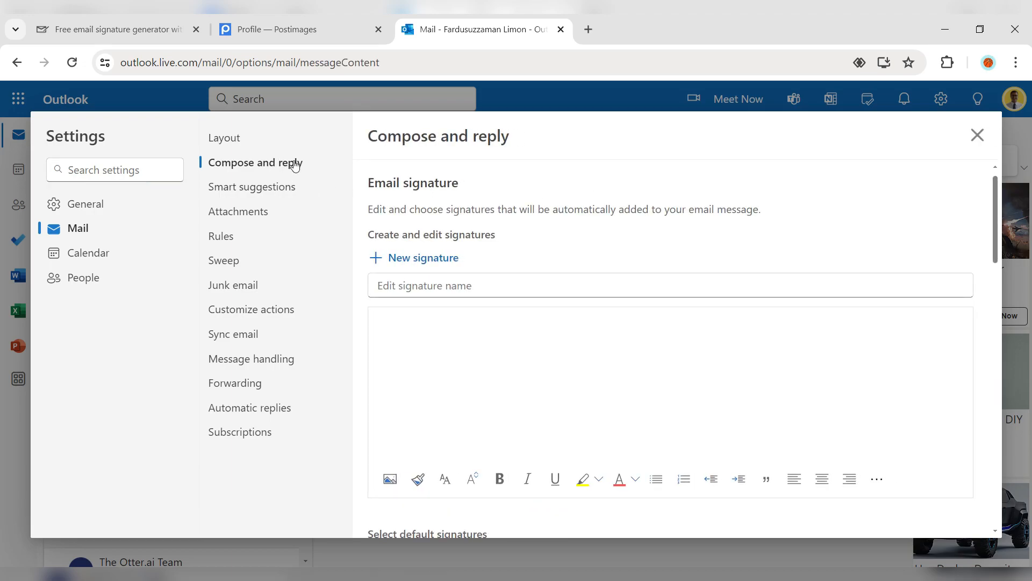
click(443, 288)
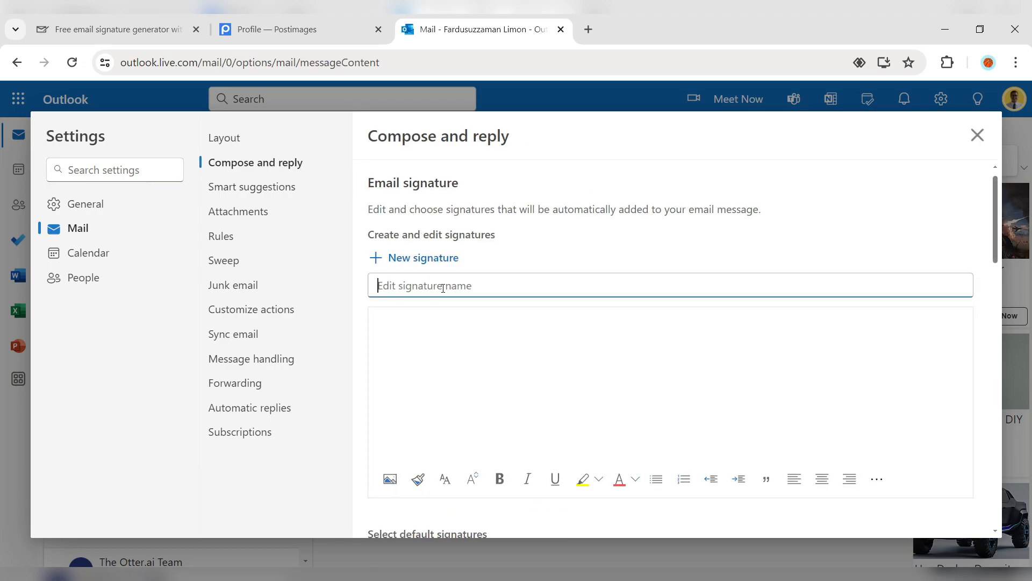
text(Personal)
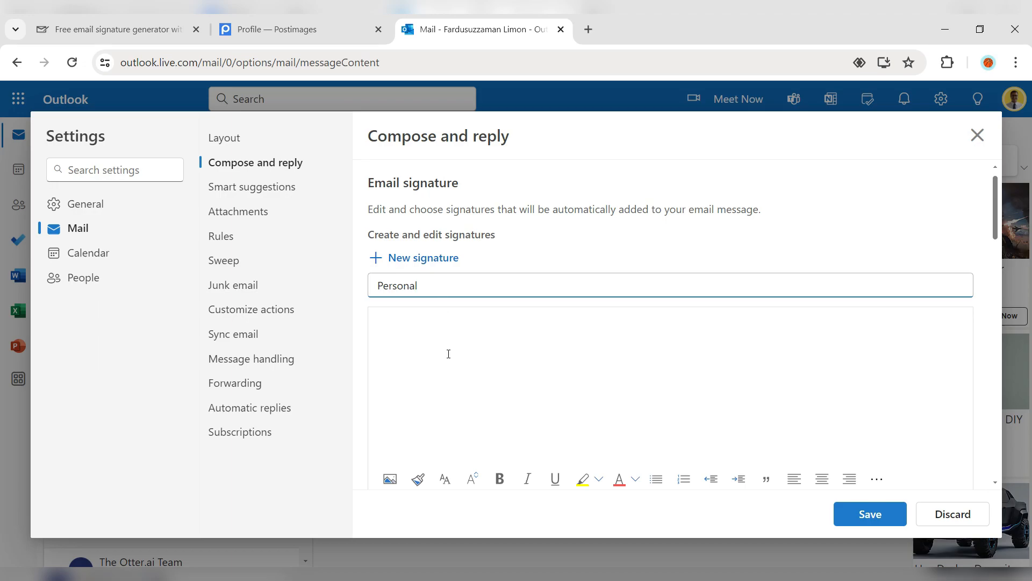
click(448, 355)
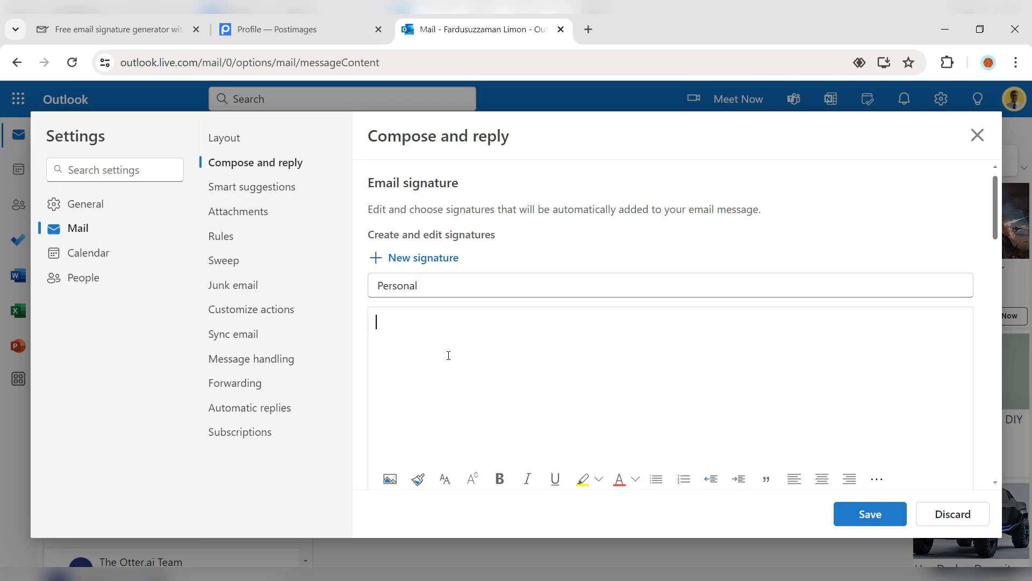
key(ctrl+v)
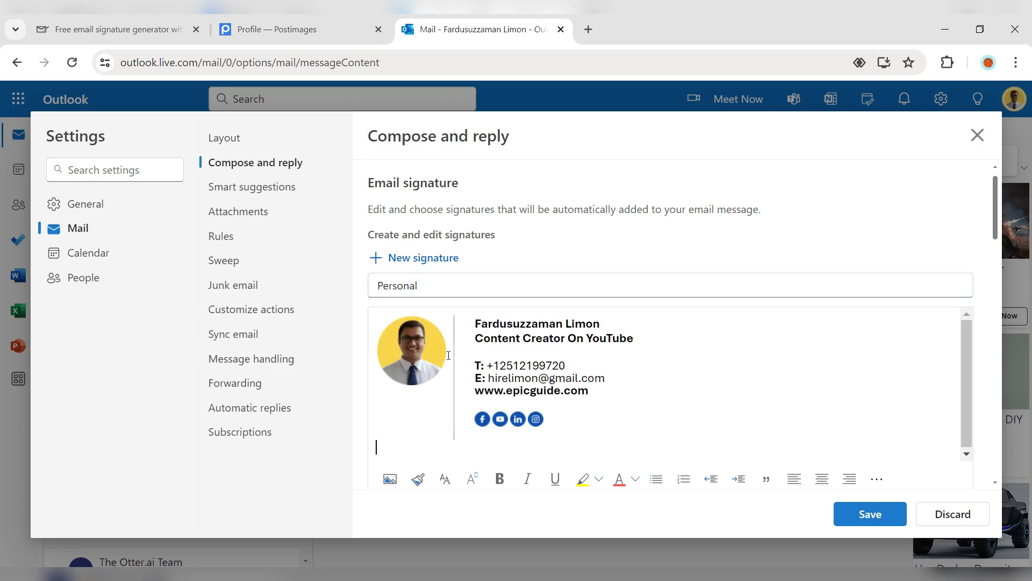
click(704, 406)
Set Personal as the default signature for new messages and for replies/forwards, and save the settings
drag(993, 222, 994, 293)
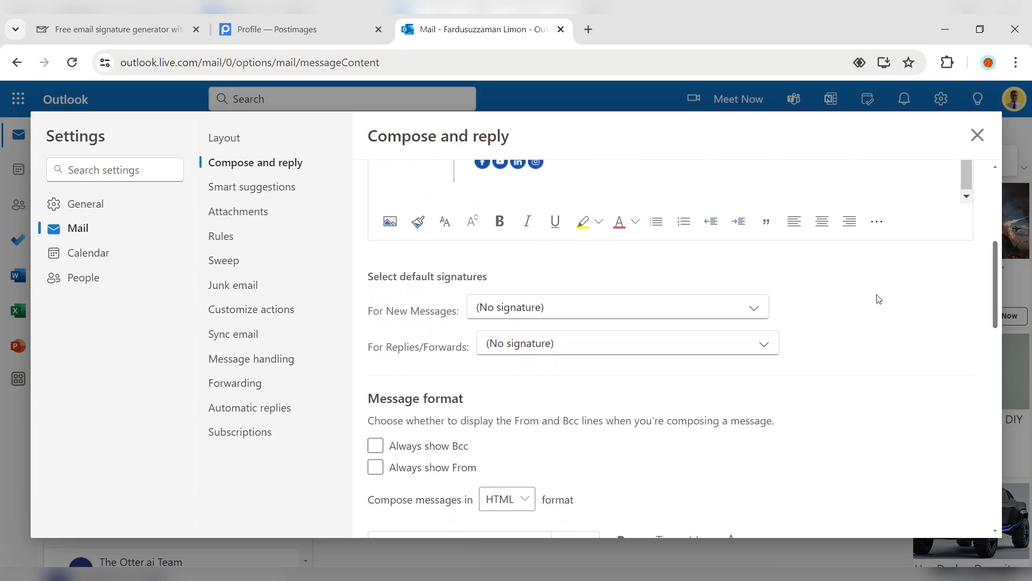
click(521, 307)
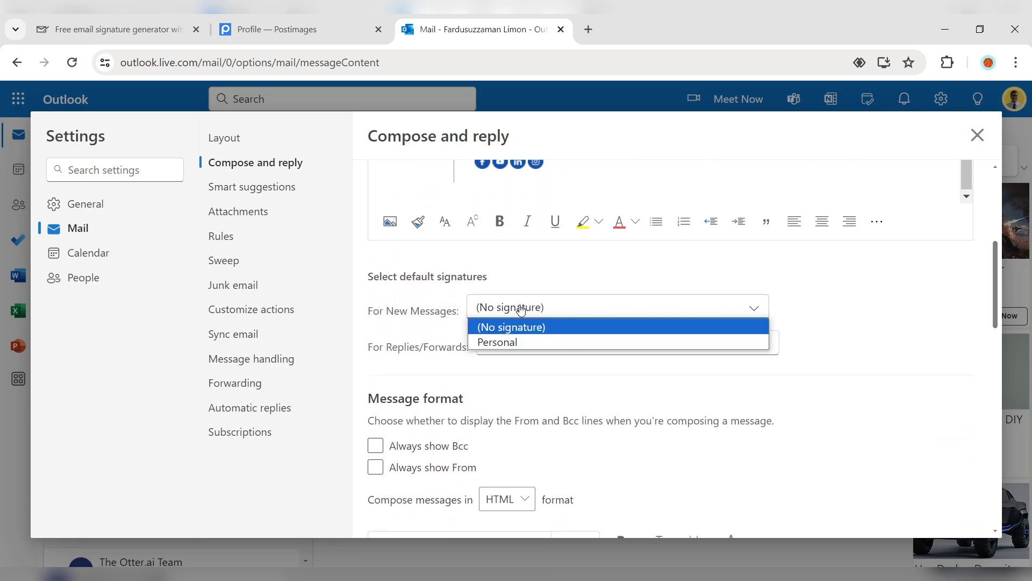
click(527, 341)
click(529, 344)
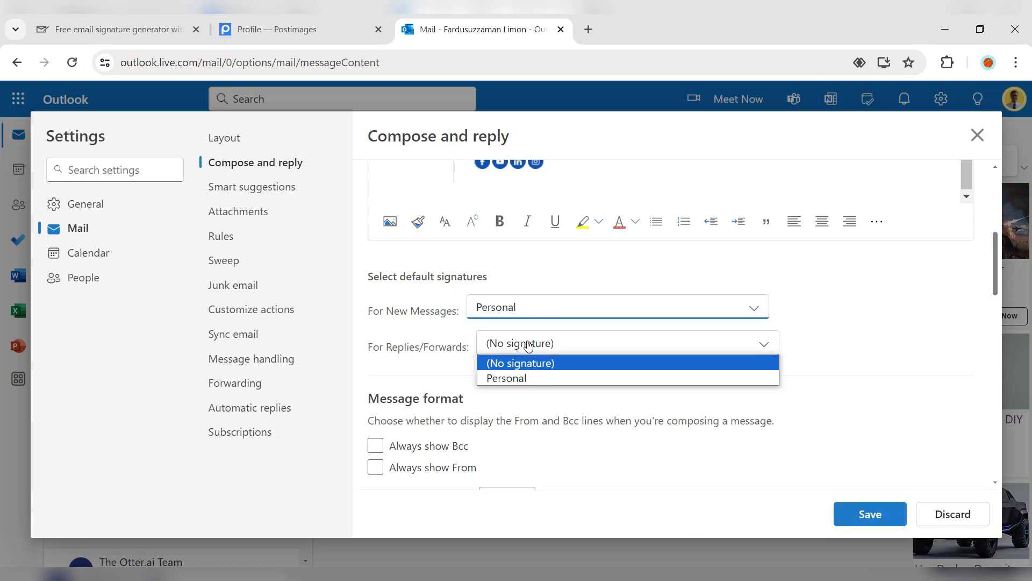
click(529, 378)
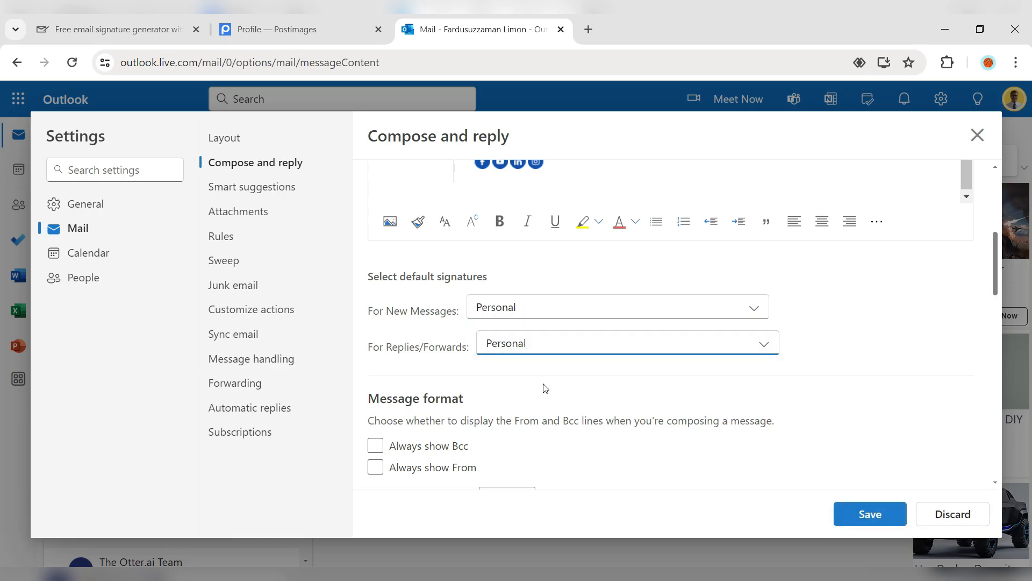
click(859, 515)
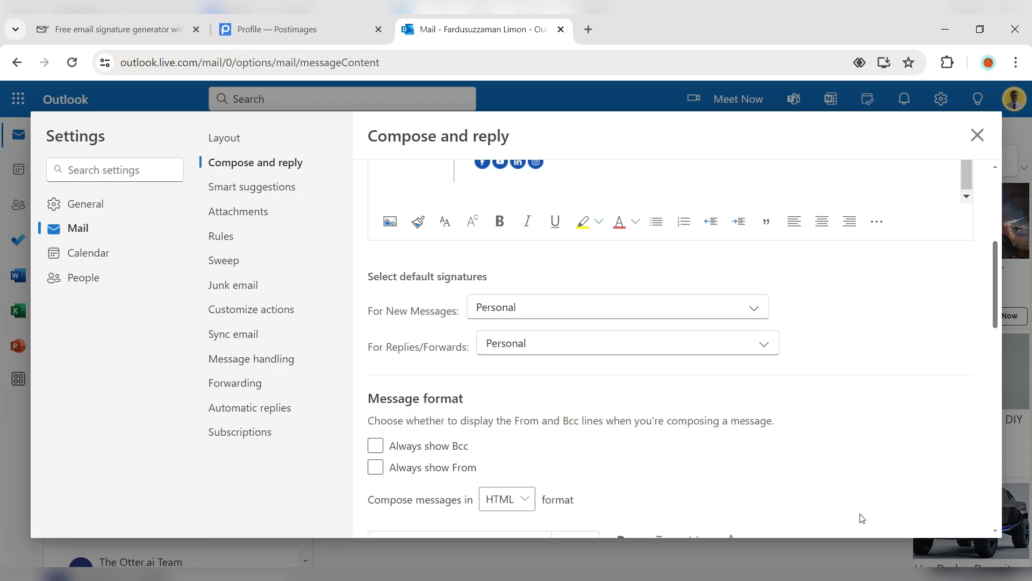
Close the settings and start a new email message to check the signature
click(978, 135)
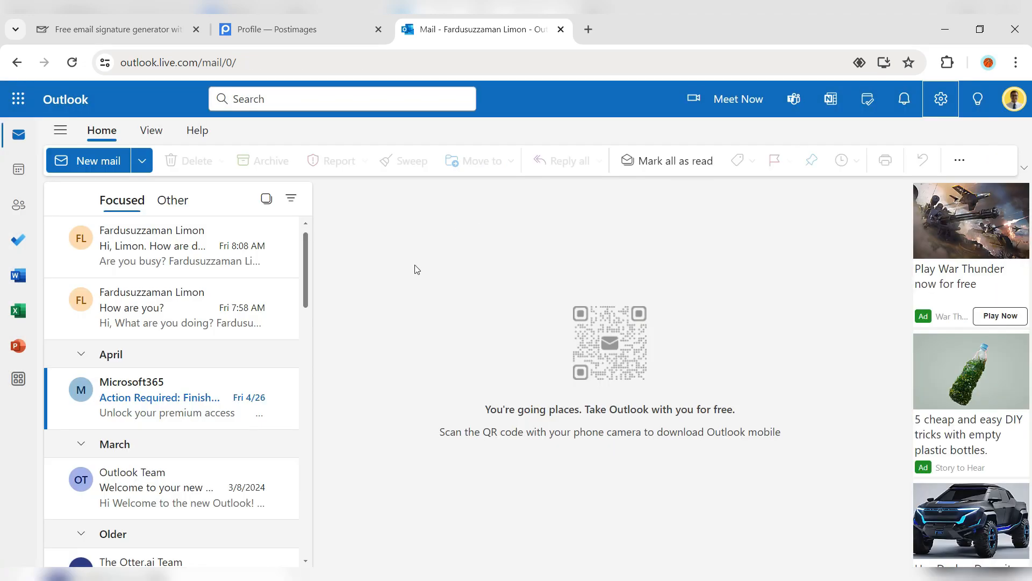
click(102, 161)
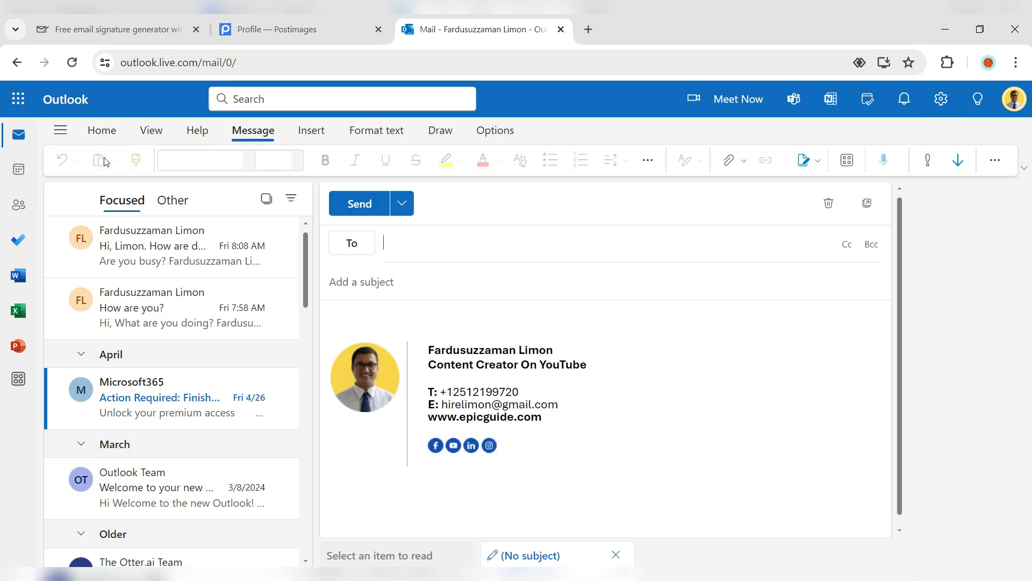